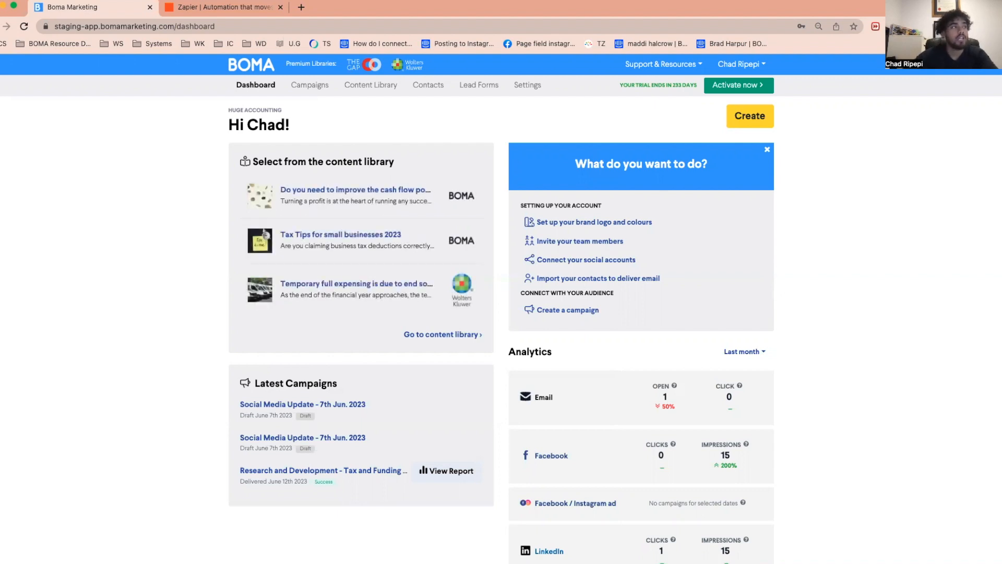
- Open Zapier from BOMA's Zapier integration settings and log in with the Google work account
click(535, 88)
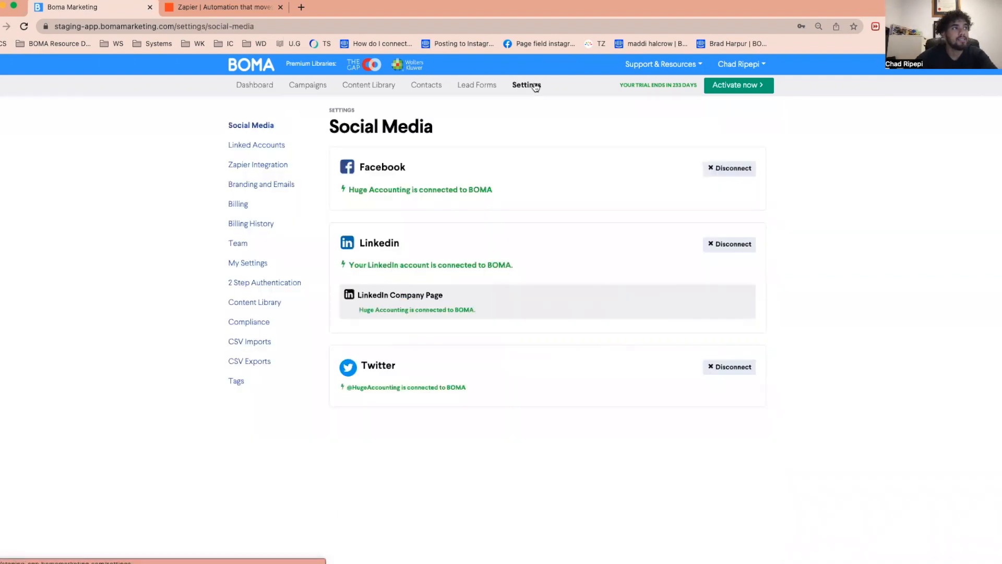
click(275, 166)
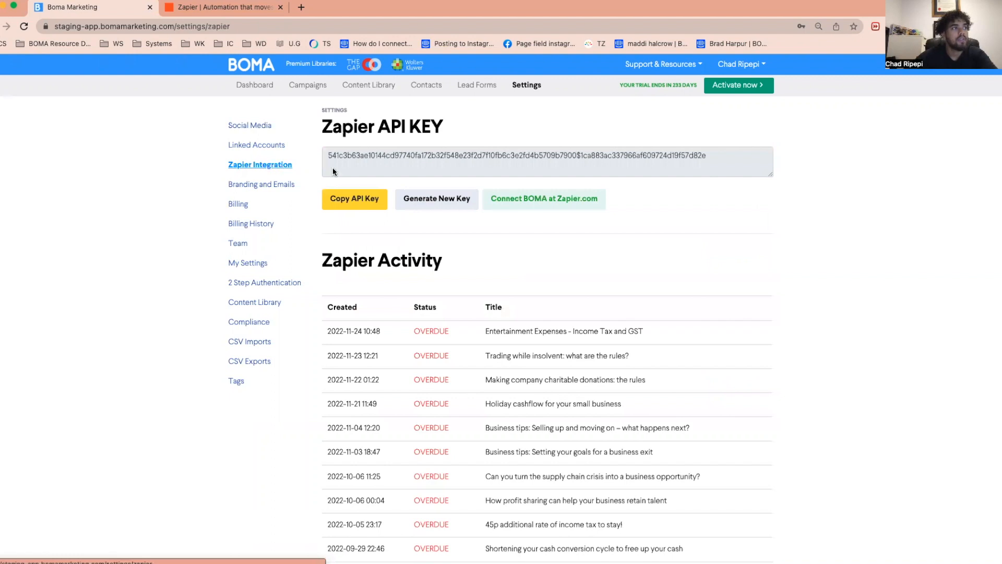
click(560, 204)
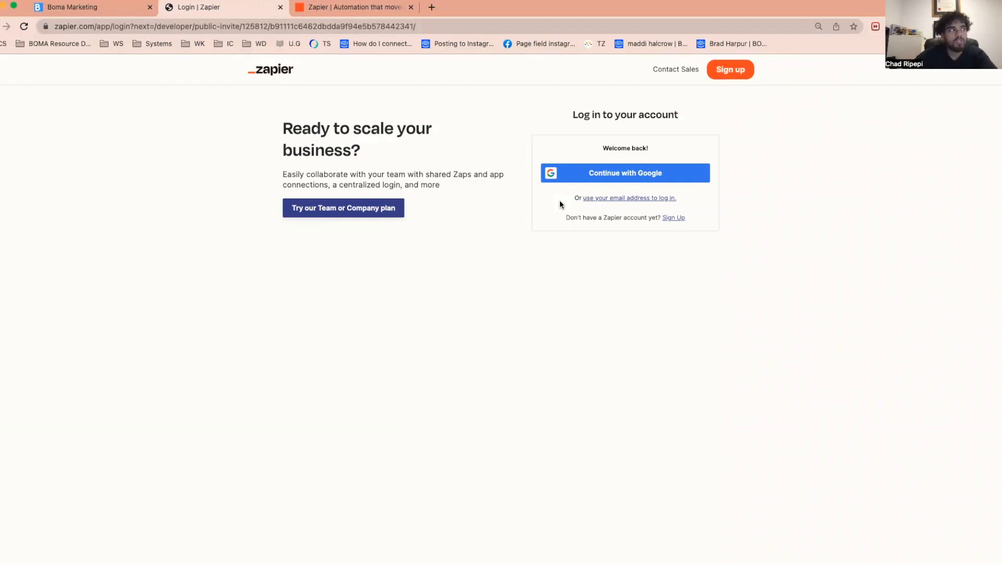
click(646, 174)
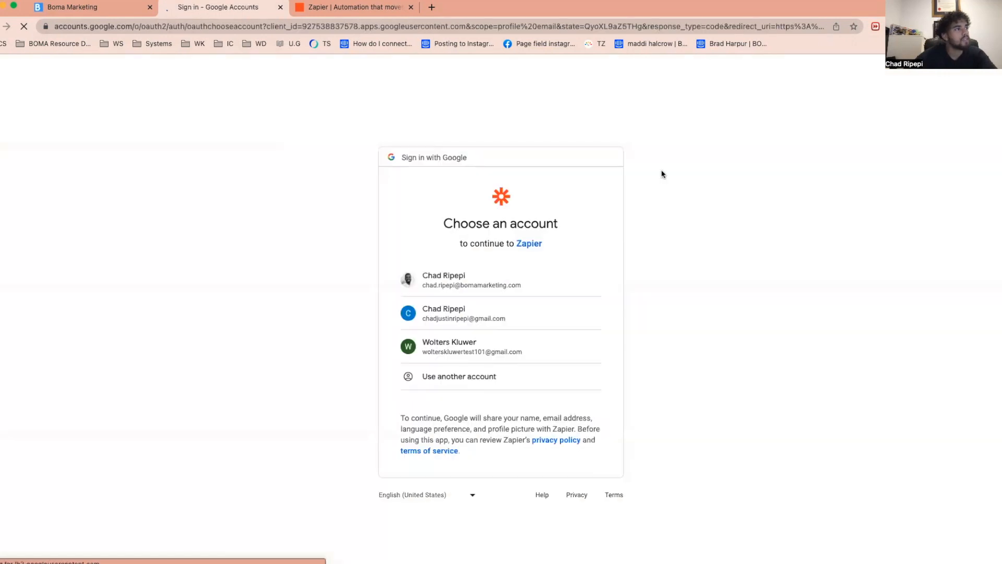
click(499, 277)
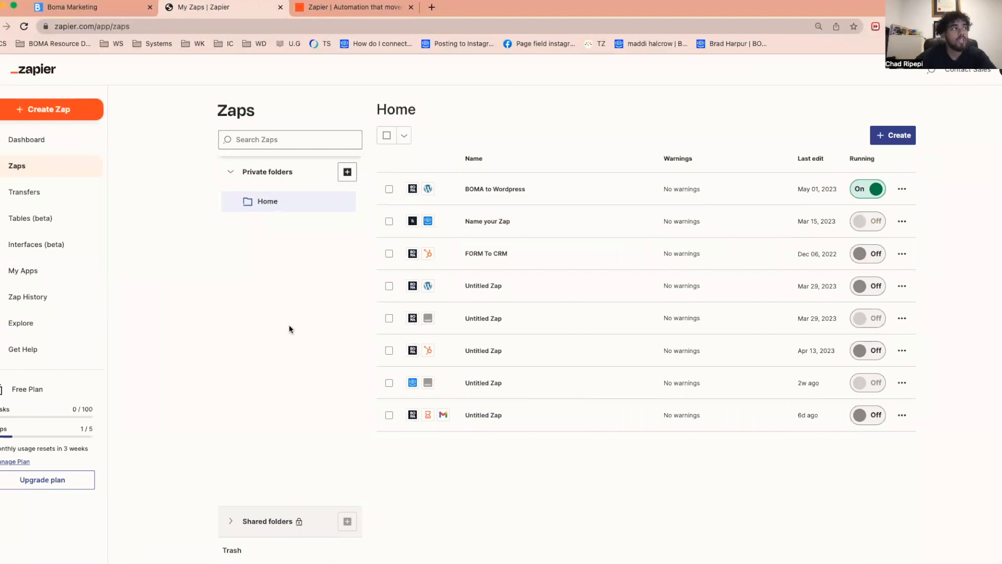
- Switch back to BOMA and create a new lead form named "Lead Form to Email"
click(120, 9)
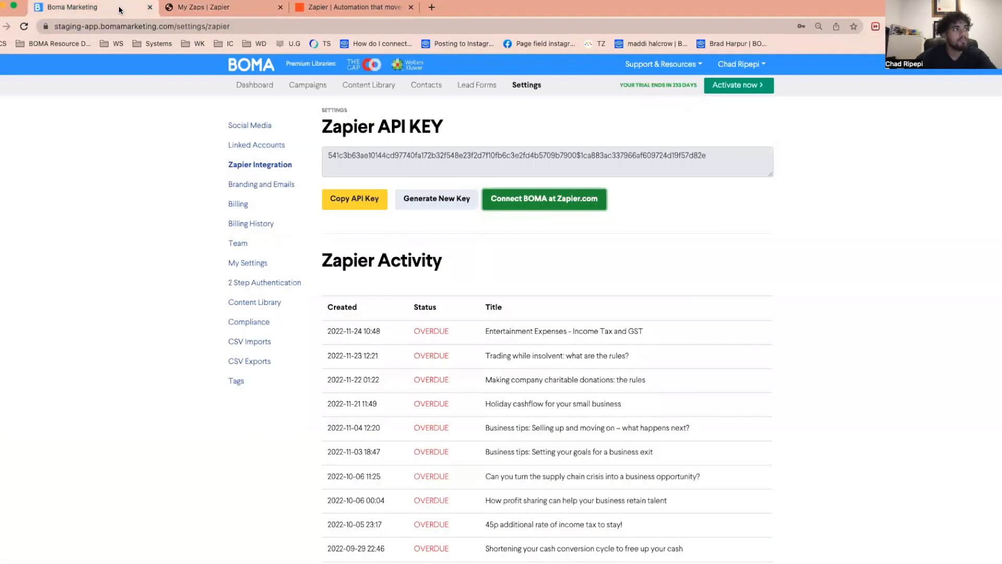
click(466, 85)
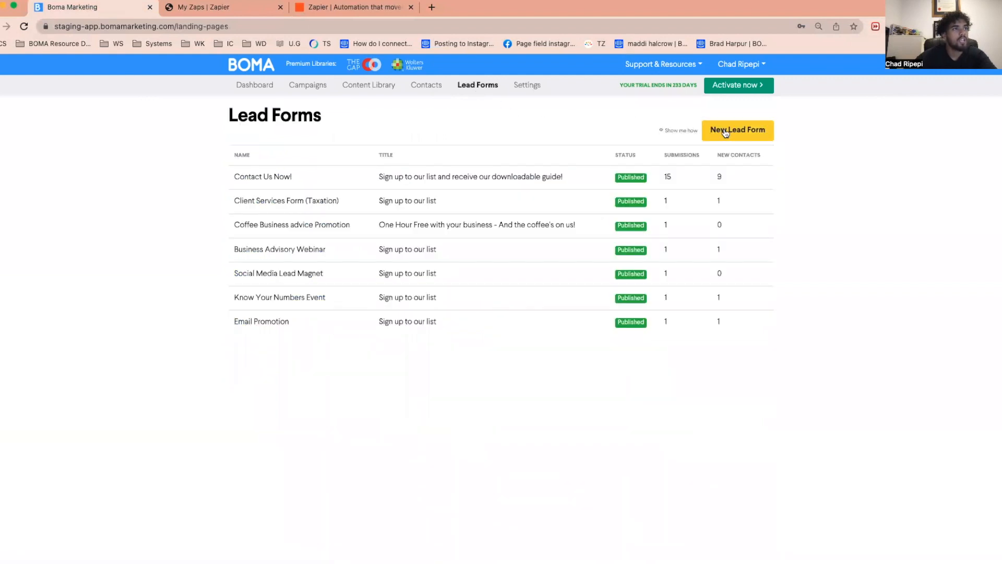
click(724, 132)
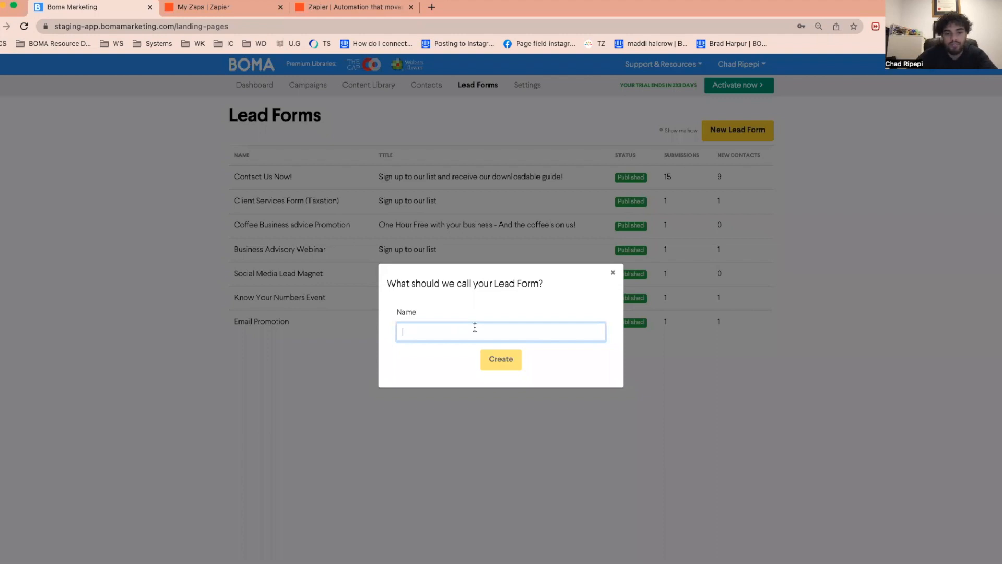
text(Lead Fir)
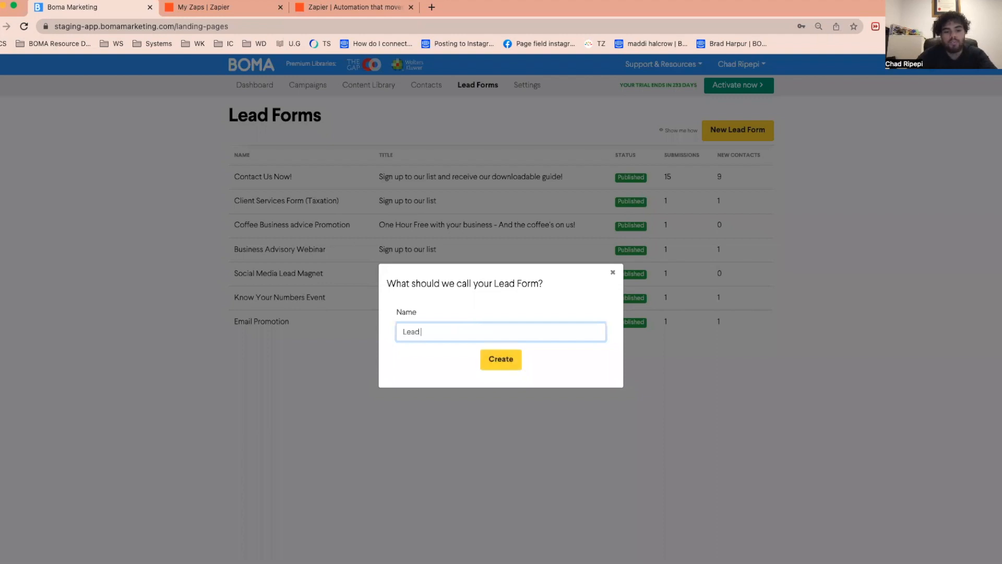
text(orm to Email)
click(501, 364)
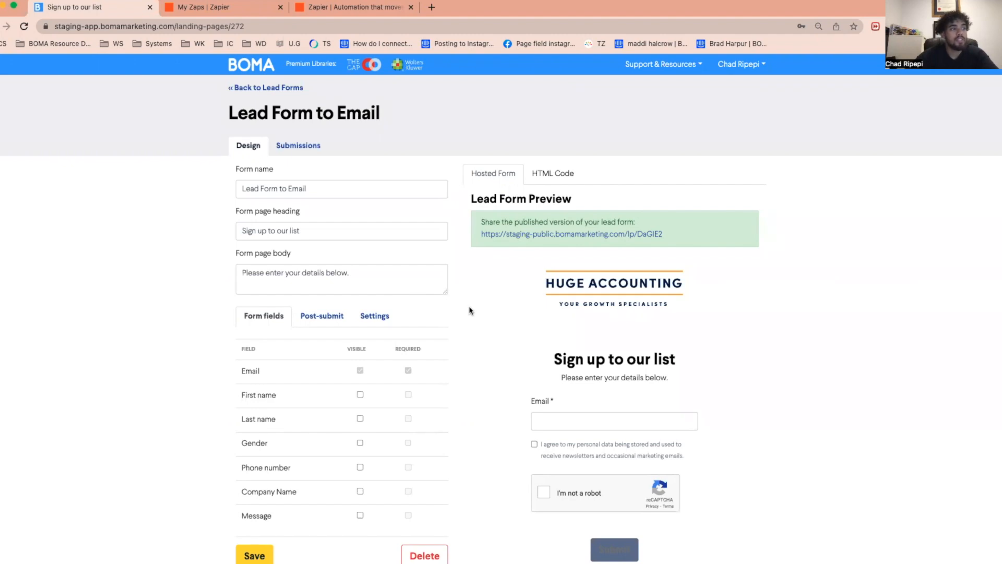
- Examine the form page heading and body text and compare them with the lead form preview
scroll(469, 310, down, 1)
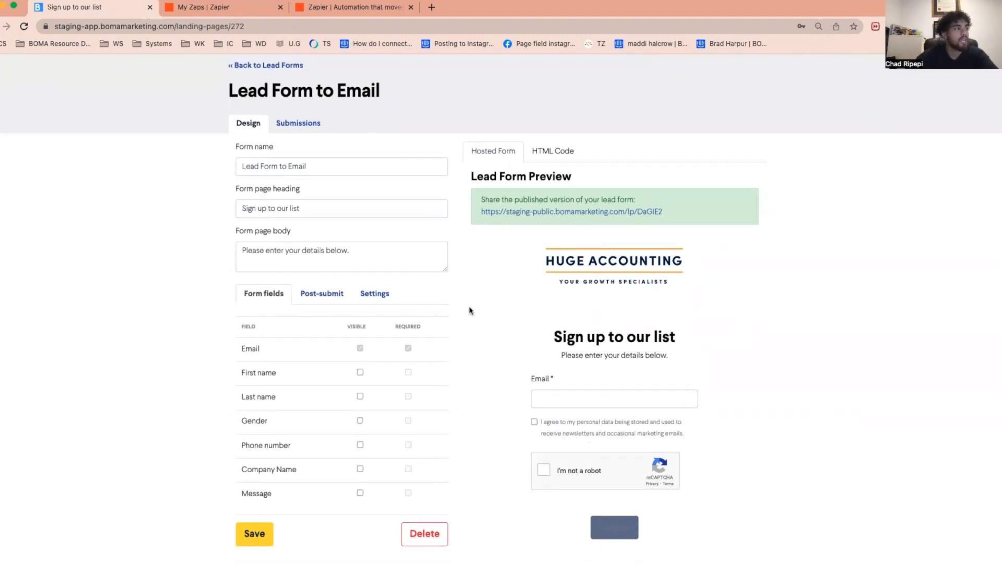
click(370, 206)
drag(370, 206, 197, 192)
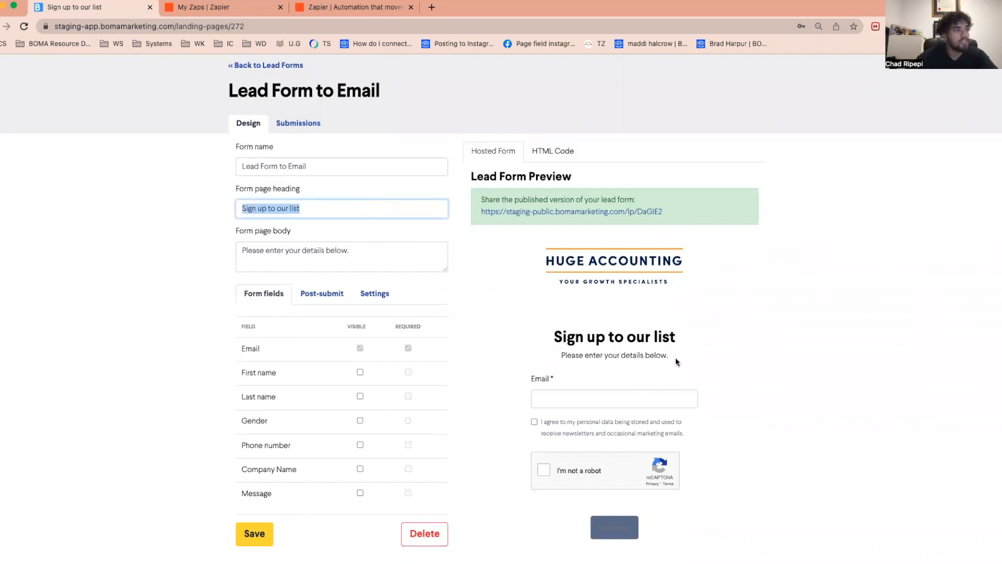
drag(684, 338, 540, 343)
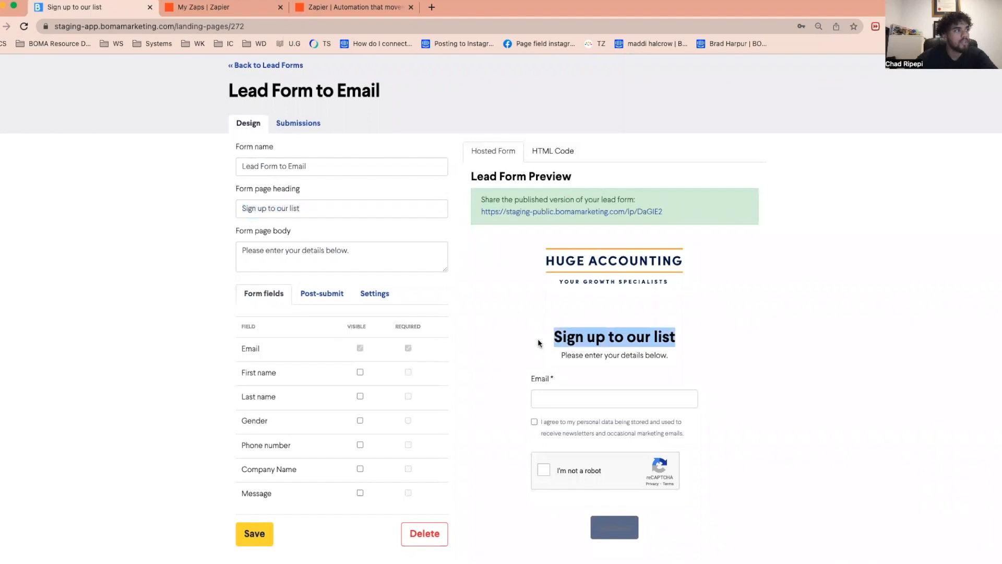
click(380, 244)
drag(381, 244, 212, 247)
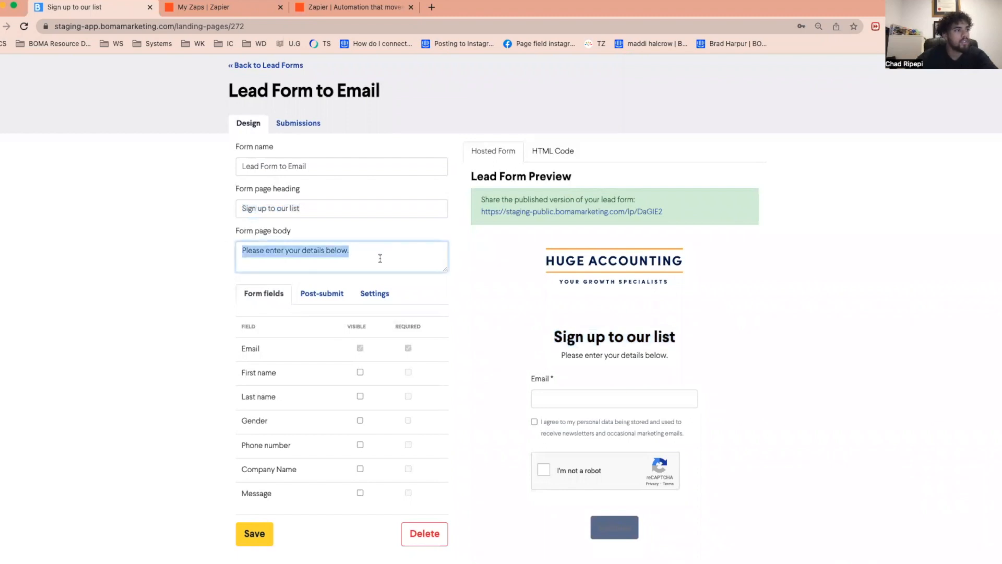
drag(558, 357, 695, 357)
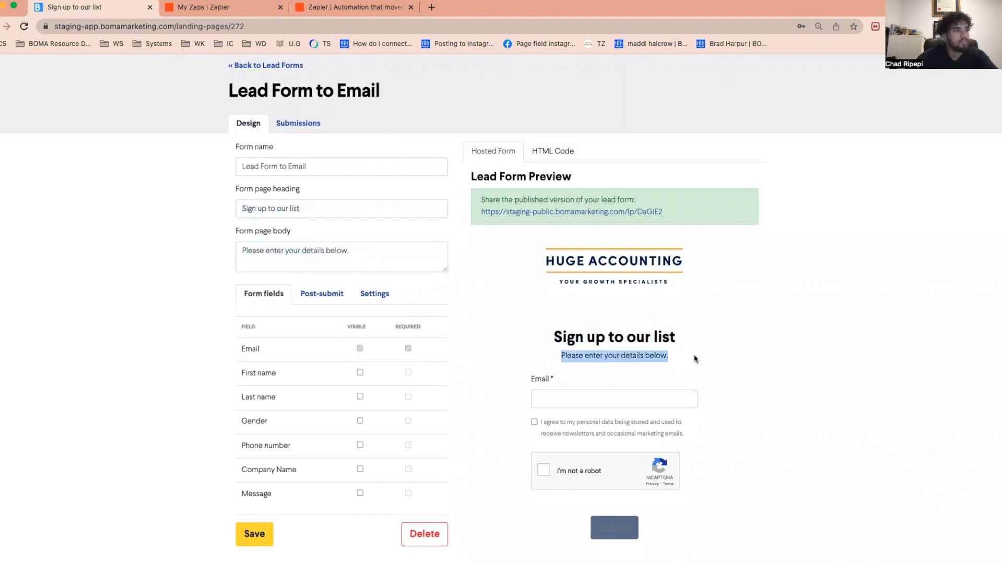
click(359, 208)
key(super+a)
click(345, 208)
key(super+a)
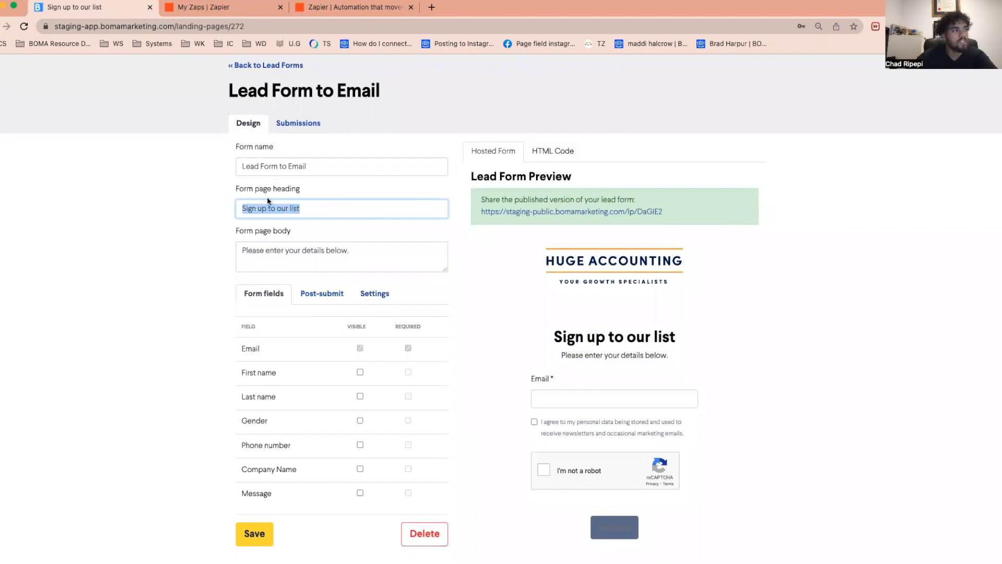
drag(553, 337, 676, 338)
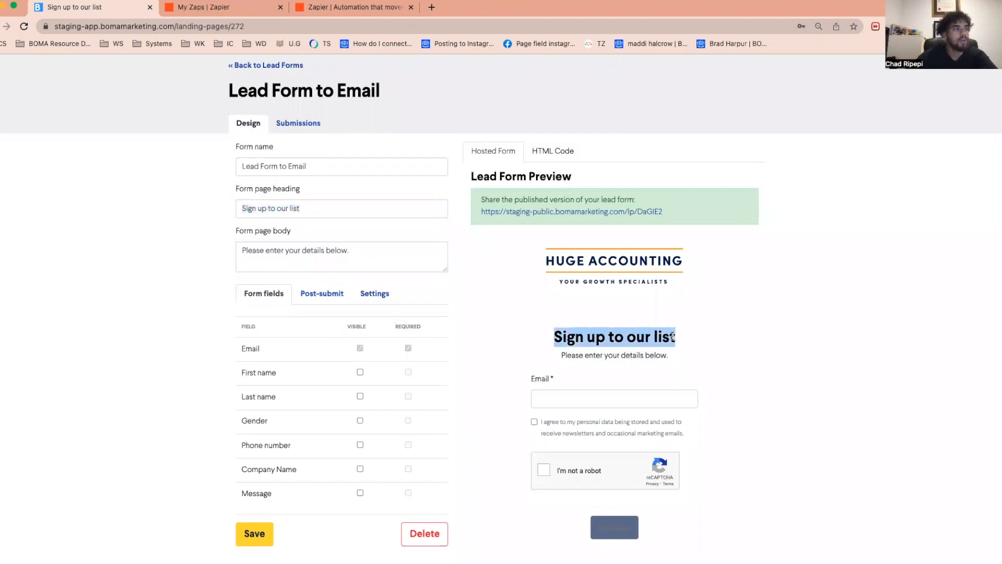
click(408, 253)
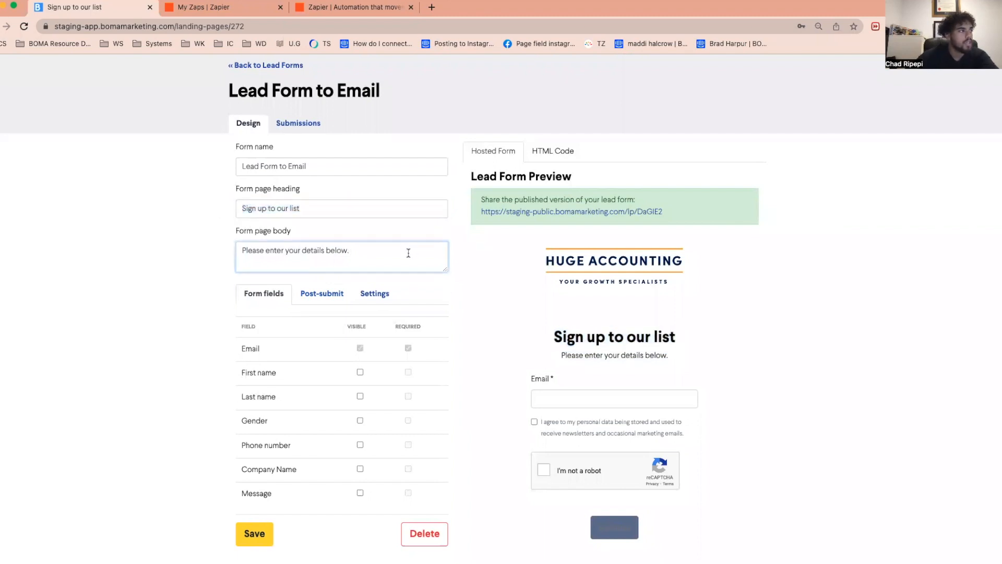
drag(408, 253, 213, 243)
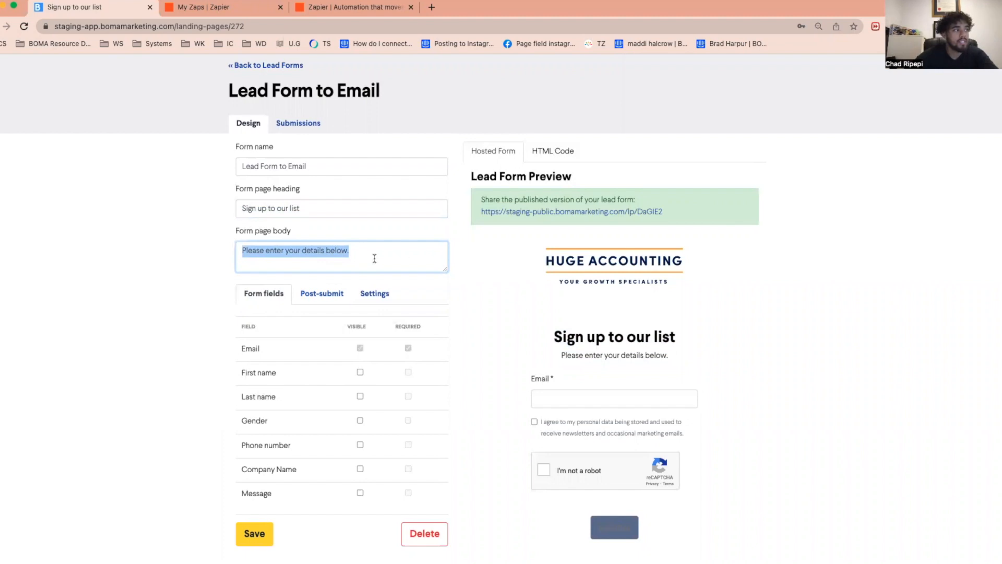
click(486, 303)
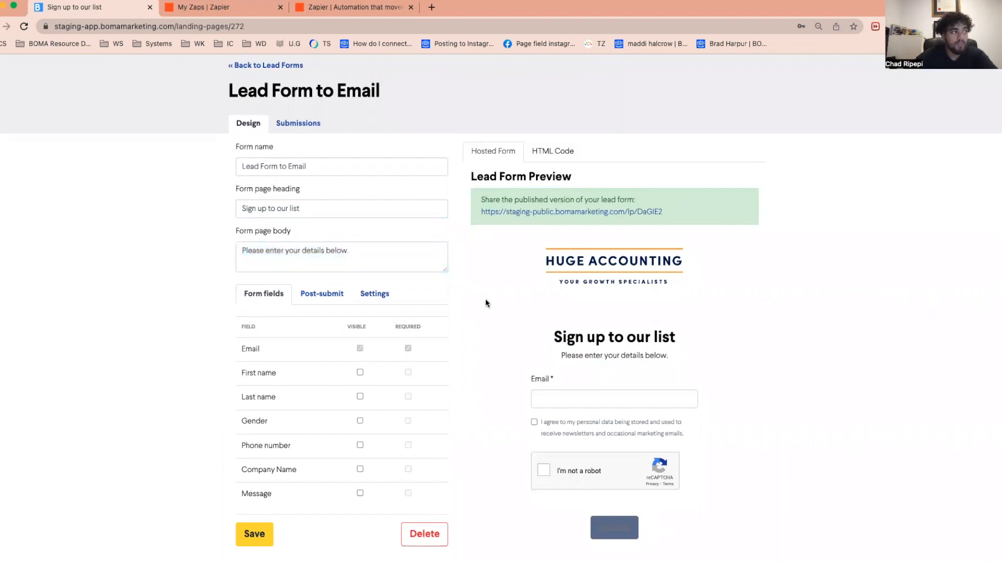
- Make the First name and Last name fields visible on the lead form and save it
scroll(451, 306, down, 2)
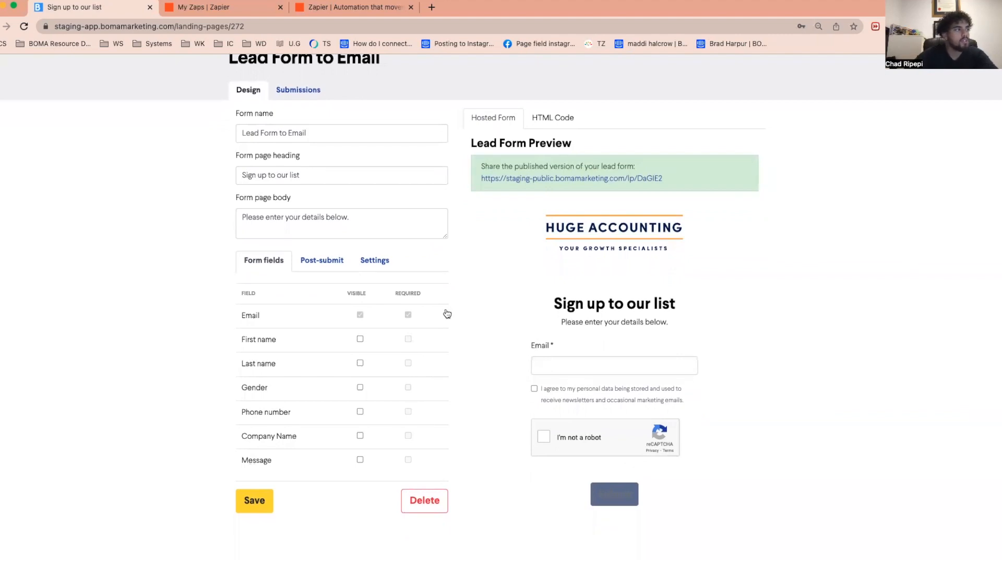
click(360, 339)
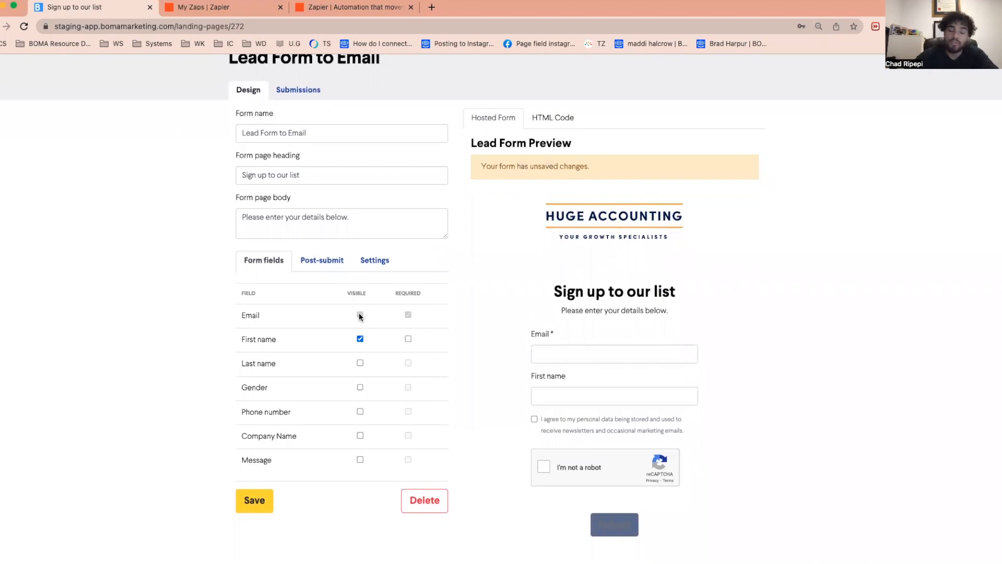
click(360, 363)
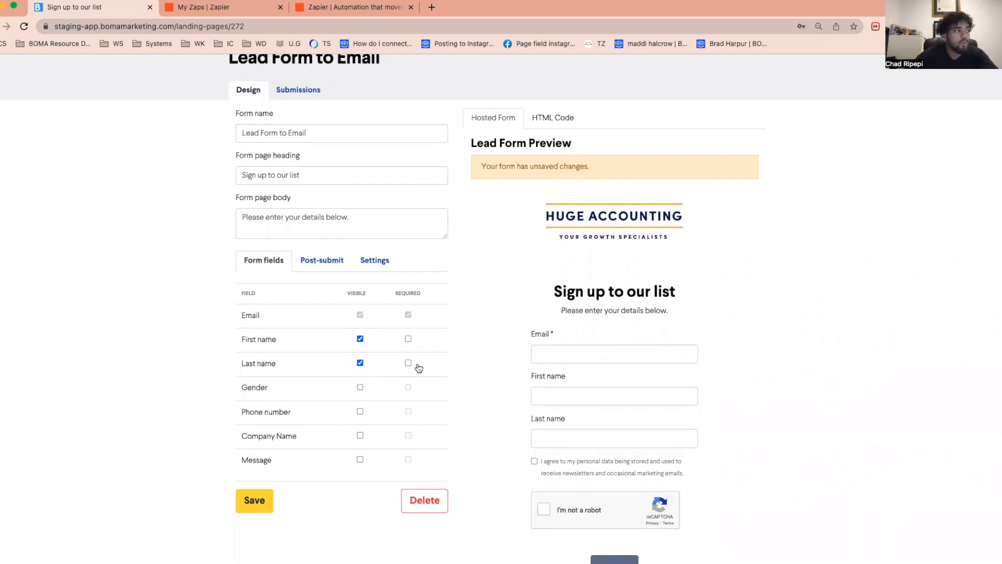
click(261, 502)
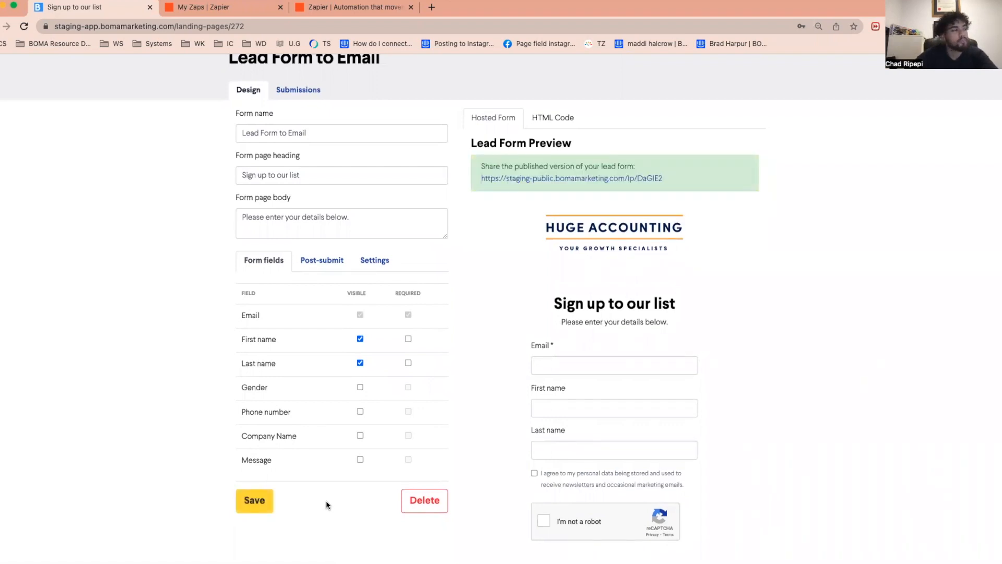
- Review the lead form's post-submit headline and message against the post-submit page preview
click(322, 260)
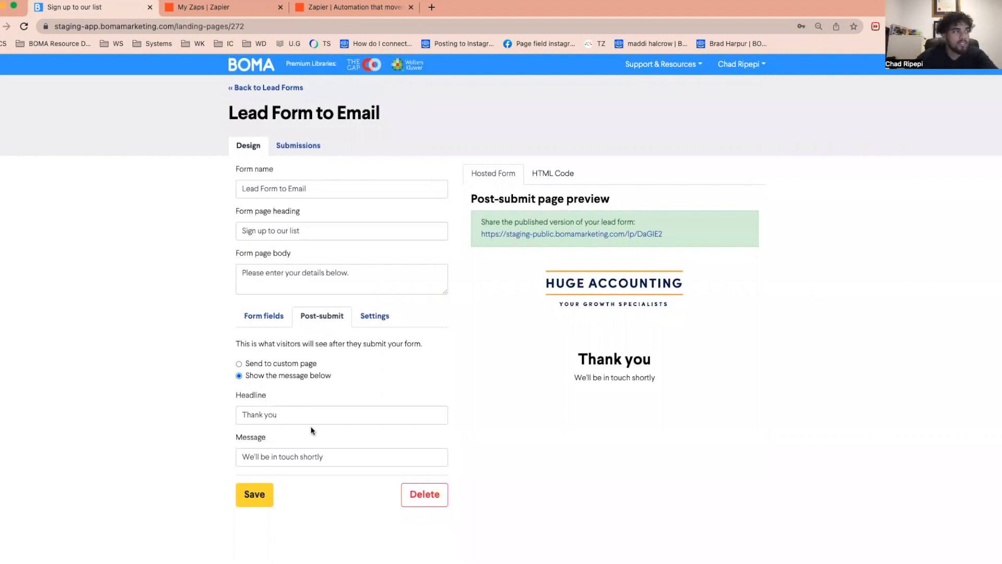
drag(336, 410, 223, 412)
click(371, 456)
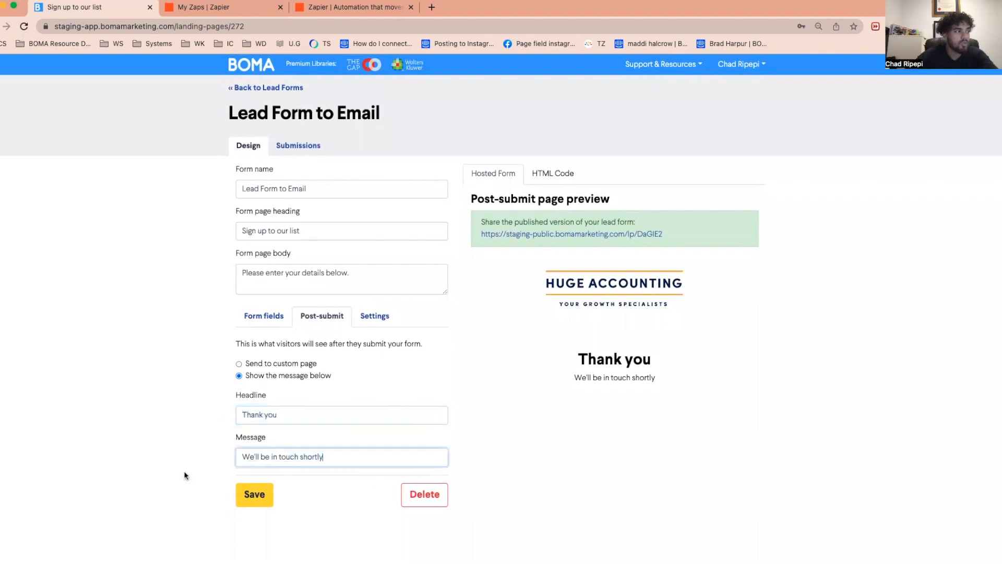
drag(581, 361, 650, 375)
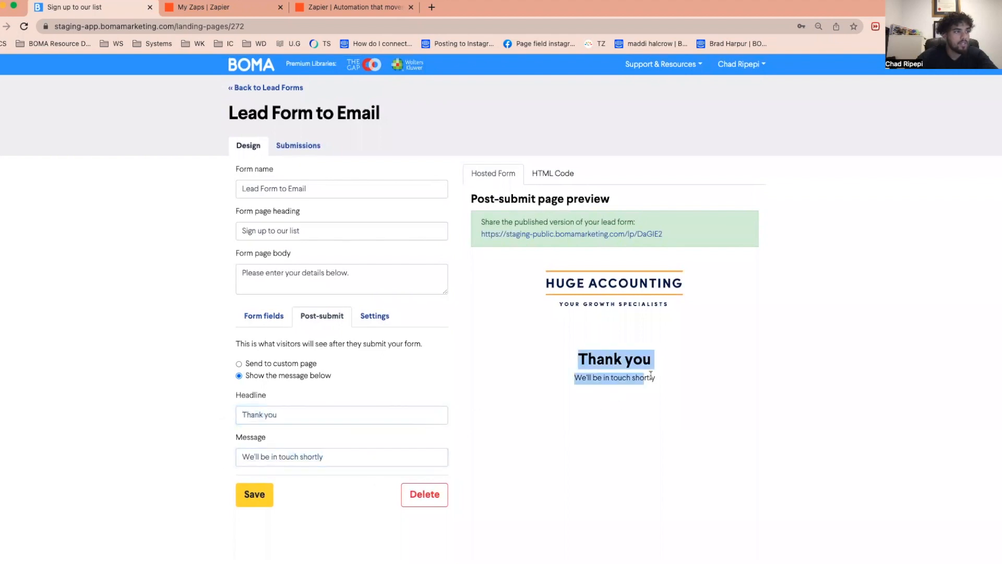
- Try the option of sending visitors to a custom page after submission, and return to showing the message
click(275, 363)
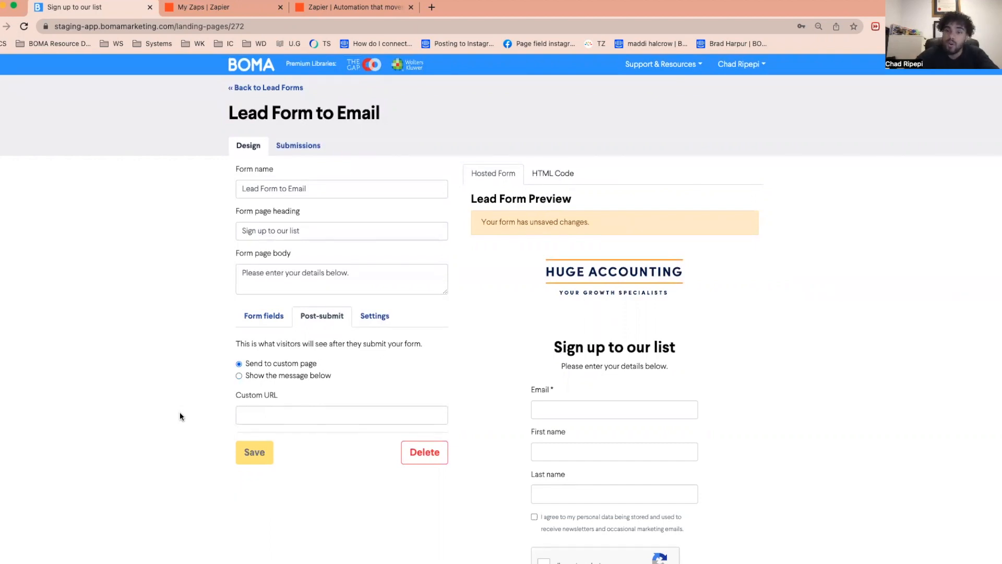
click(280, 413)
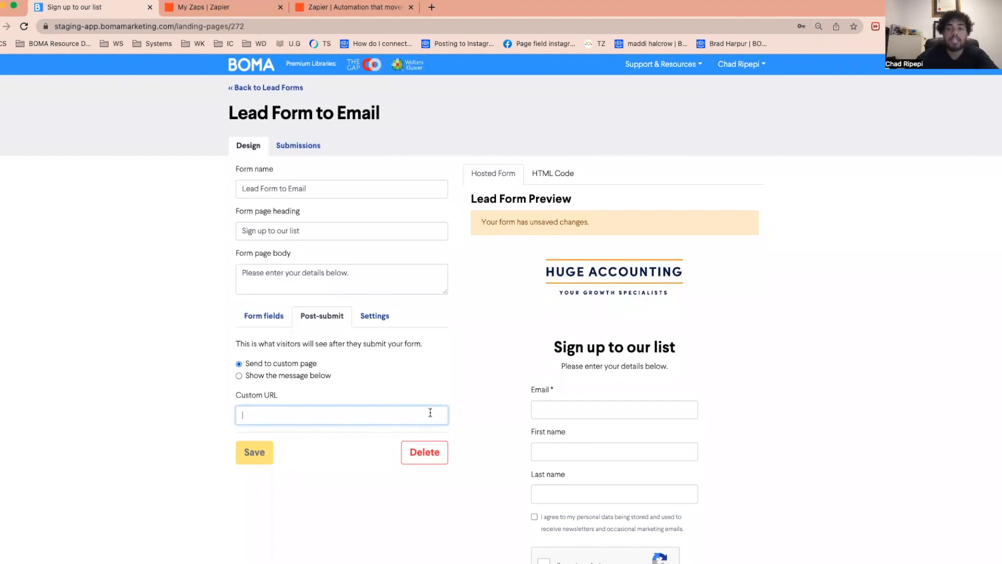
click(286, 375)
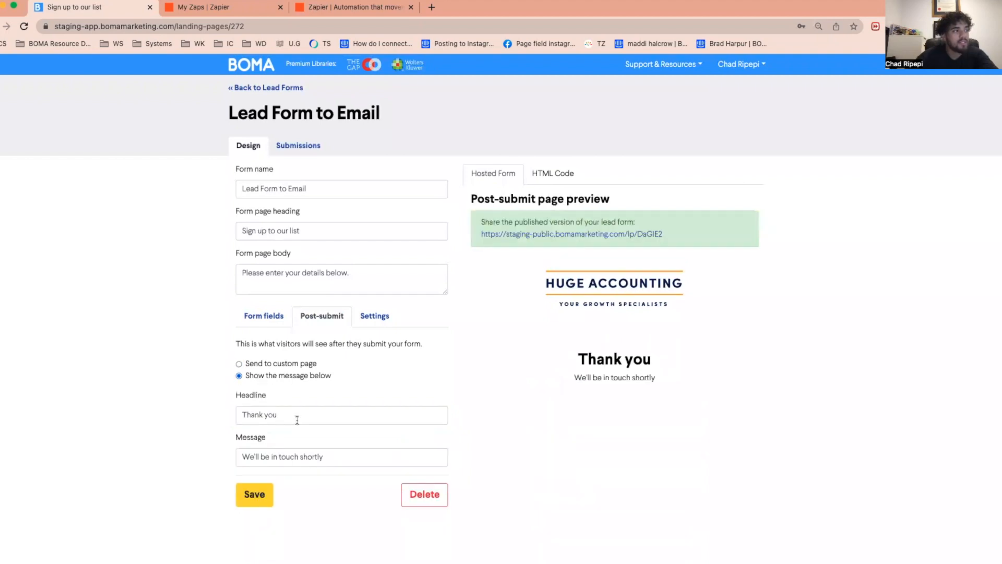
- Check the post-submit headline "Thank you" and message "We'll be in touch shortly", and save the lead form
drag(660, 380, 571, 354)
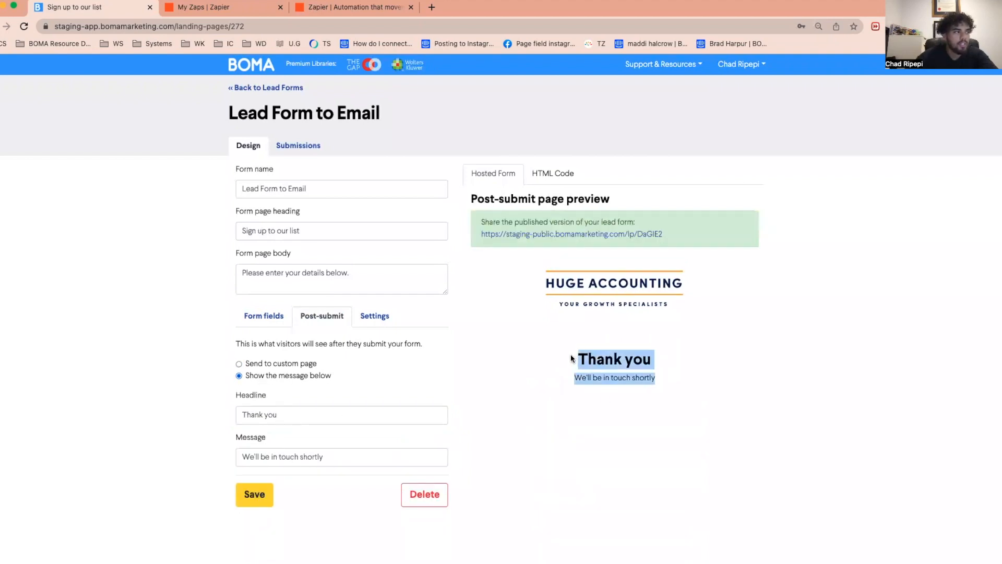
click(515, 425)
drag(402, 416, 187, 404)
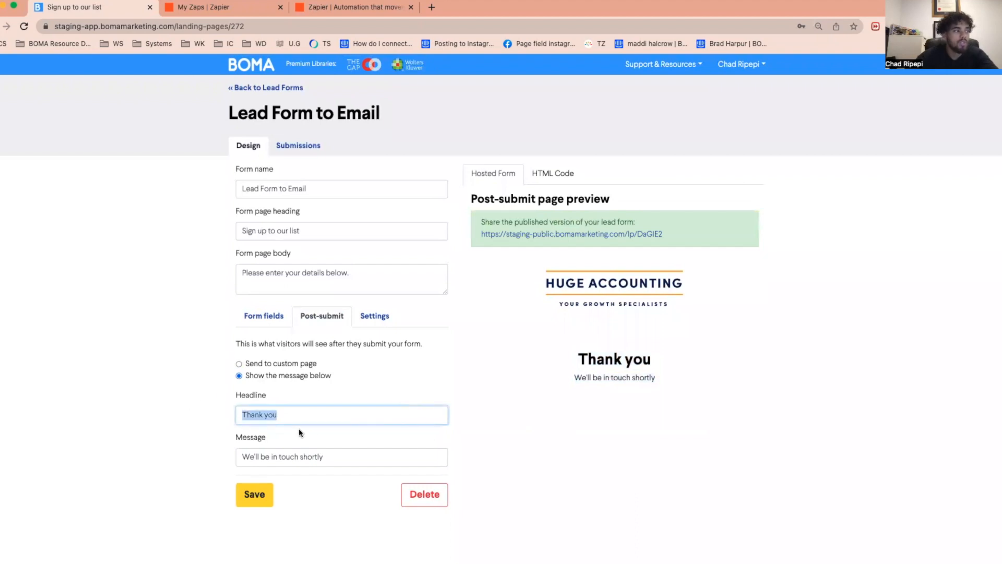
drag(348, 455, 189, 458)
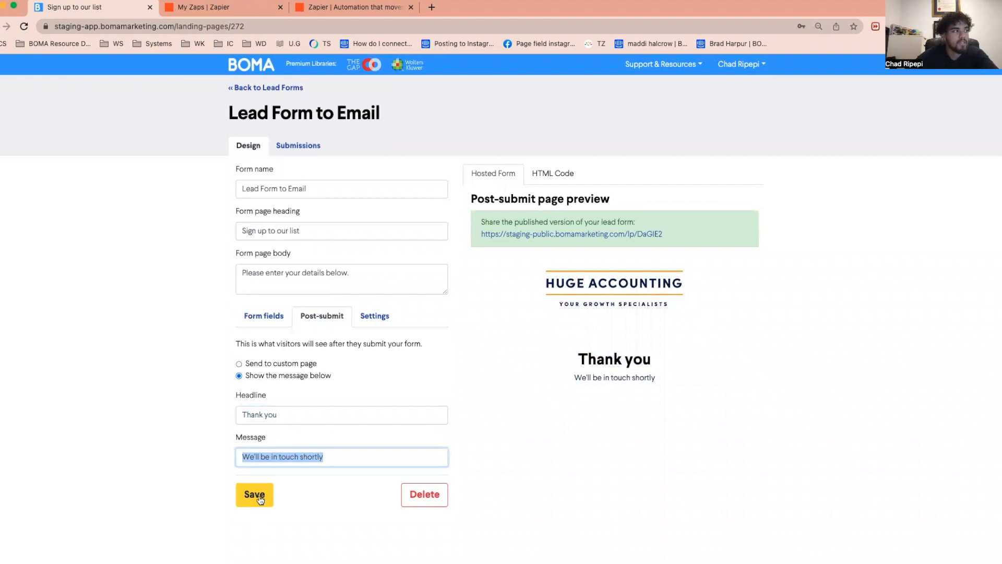
click(253, 493)
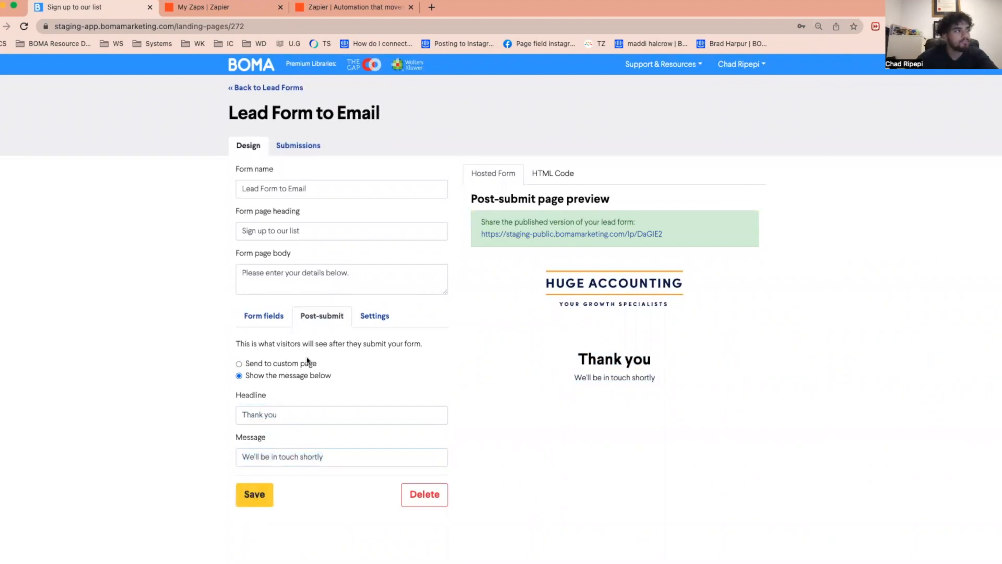
- Open the lead form's settings with the Zapier, tag, notification, domain and theme options
click(380, 314)
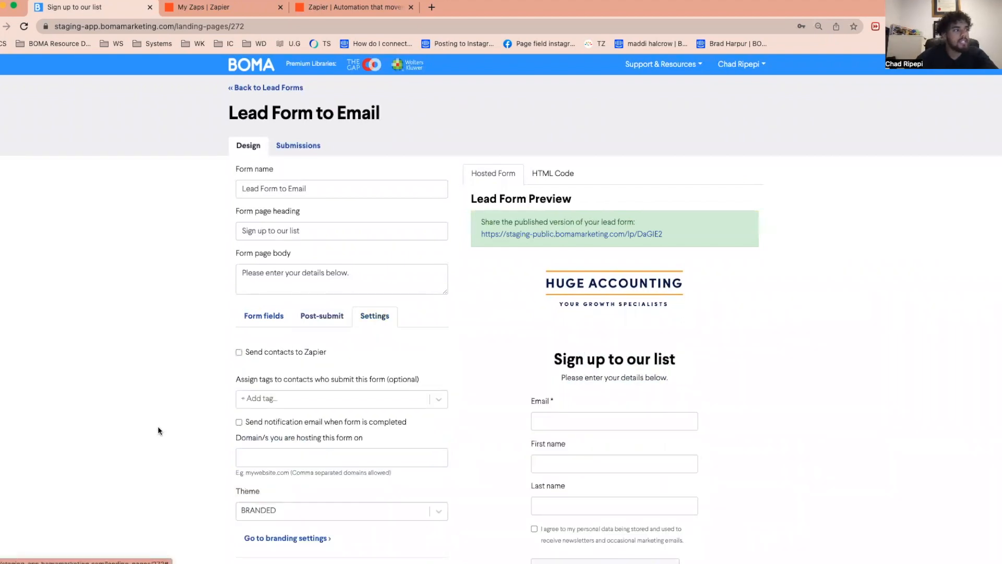
scroll(157, 426, down, 2)
scroll(158, 427, down, 1)
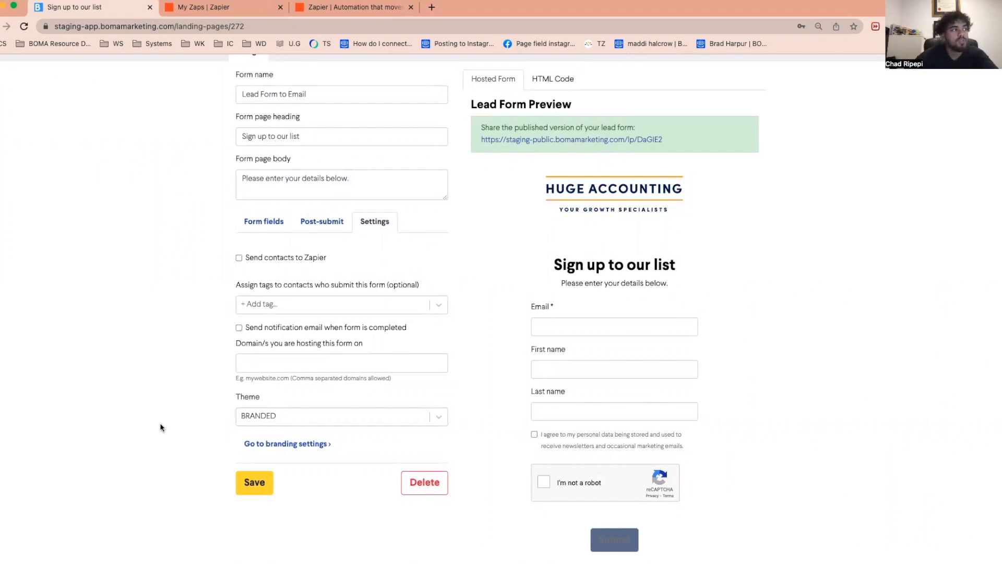
- Enter "business advisory" as a tag for contacts who submit the form, and leave it without creating the tag
click(356, 308)
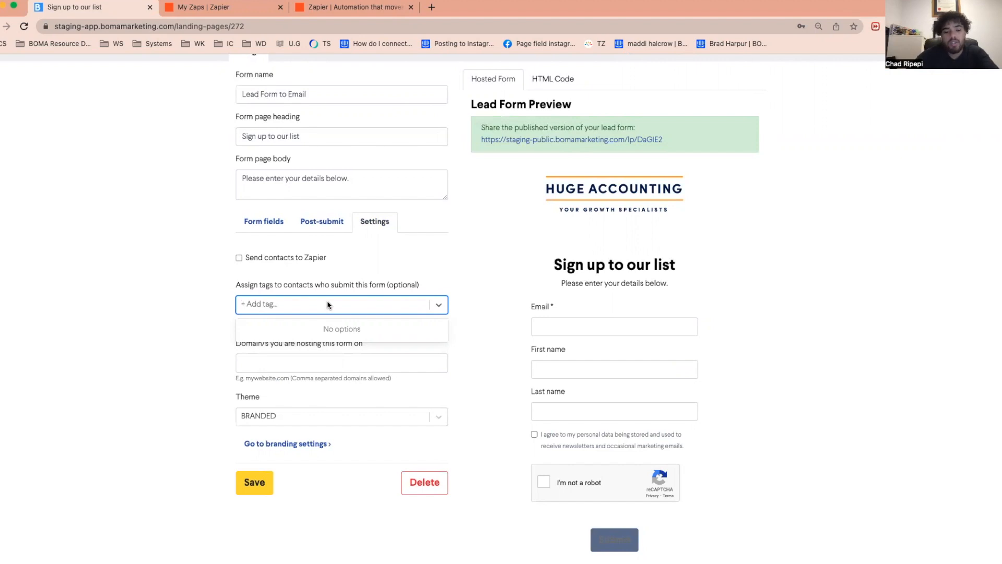
text(bu)
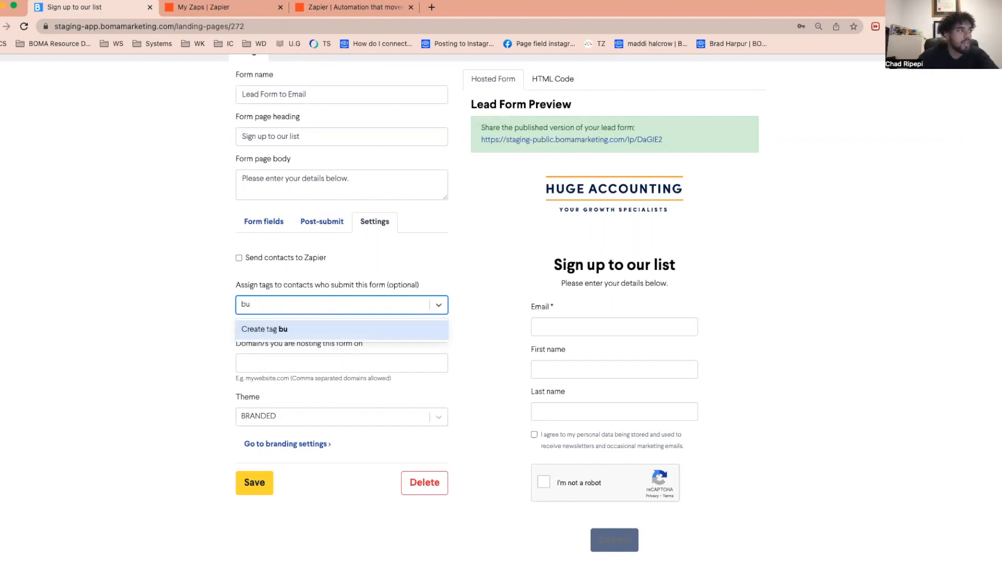
text(sines)
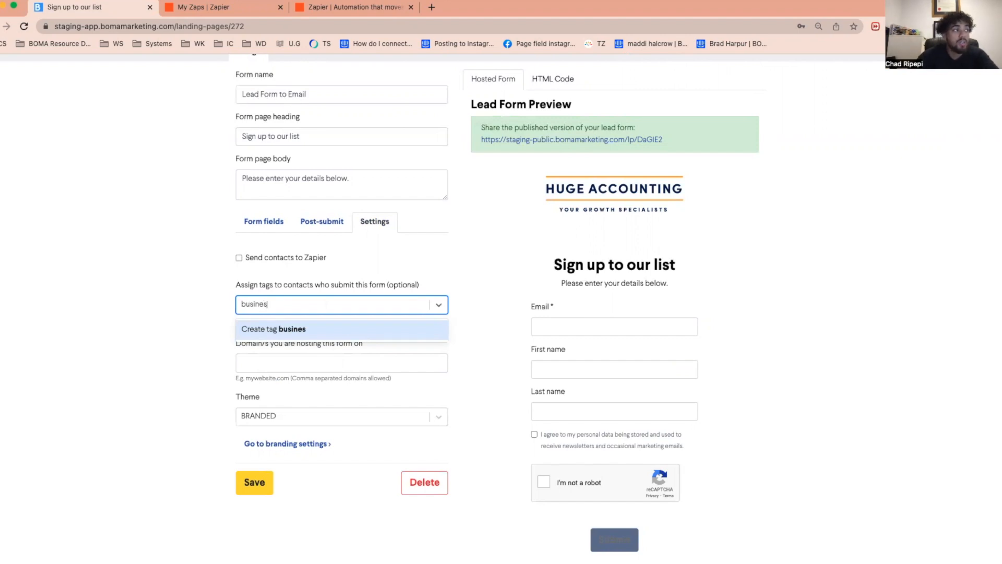
text(s advisory)
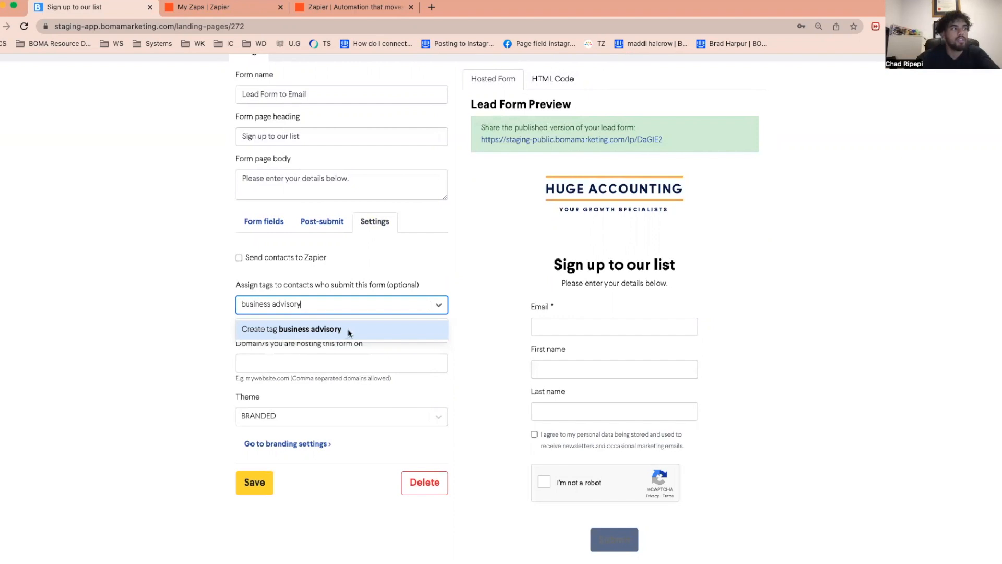
click(158, 324)
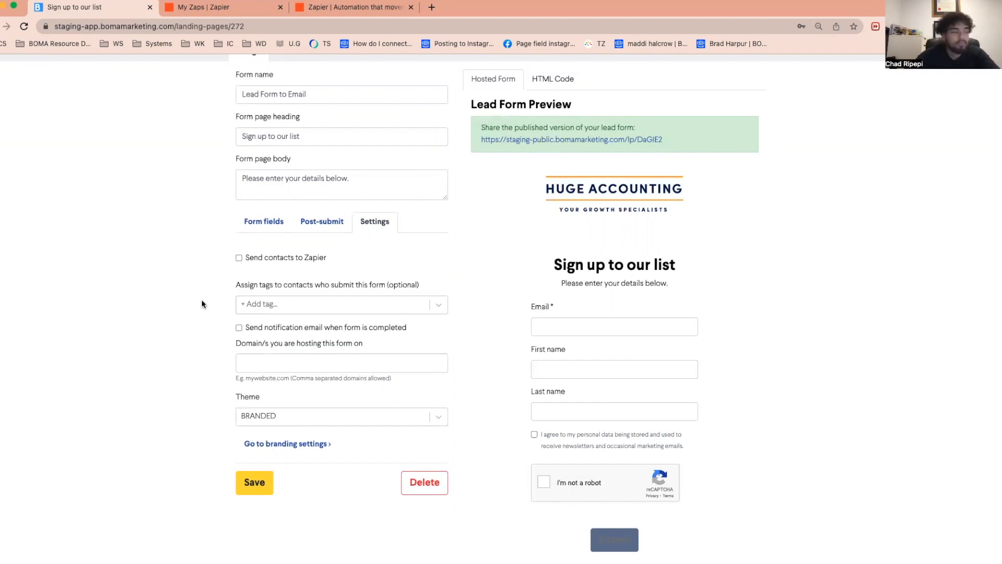
- Try the option of sending a notification email when the form is completed, and turn it back off
scroll(202, 303, down, 2)
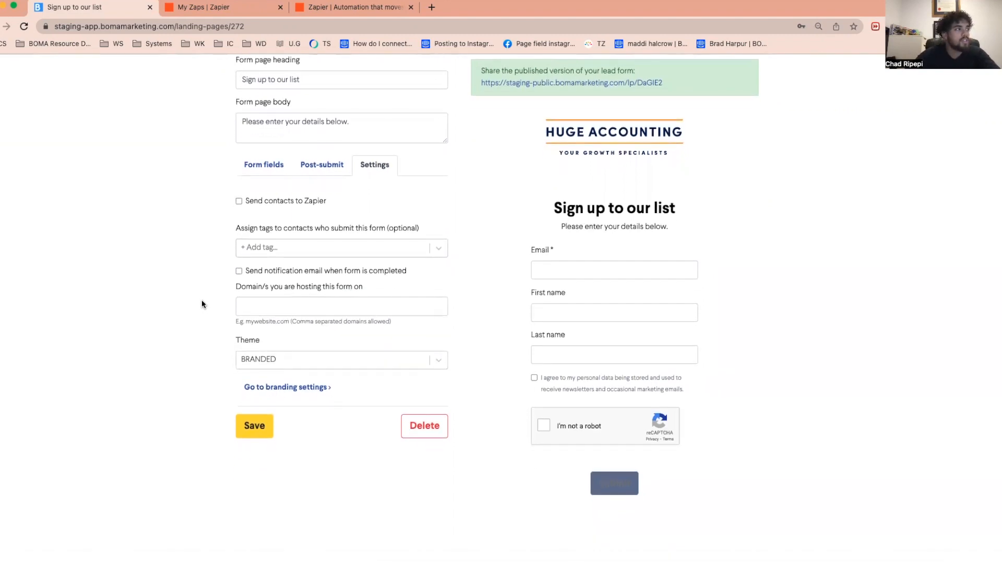
click(239, 271)
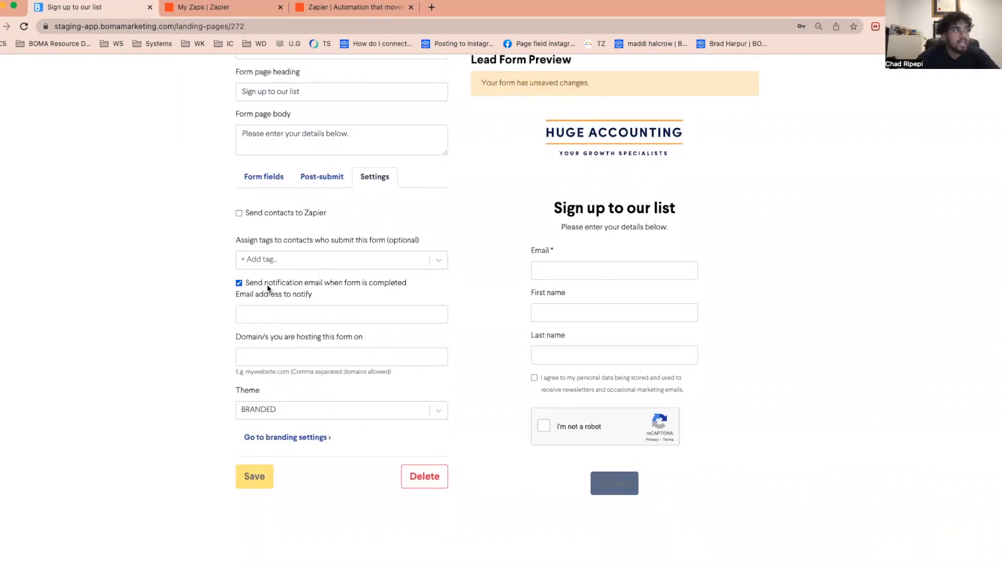
click(339, 314)
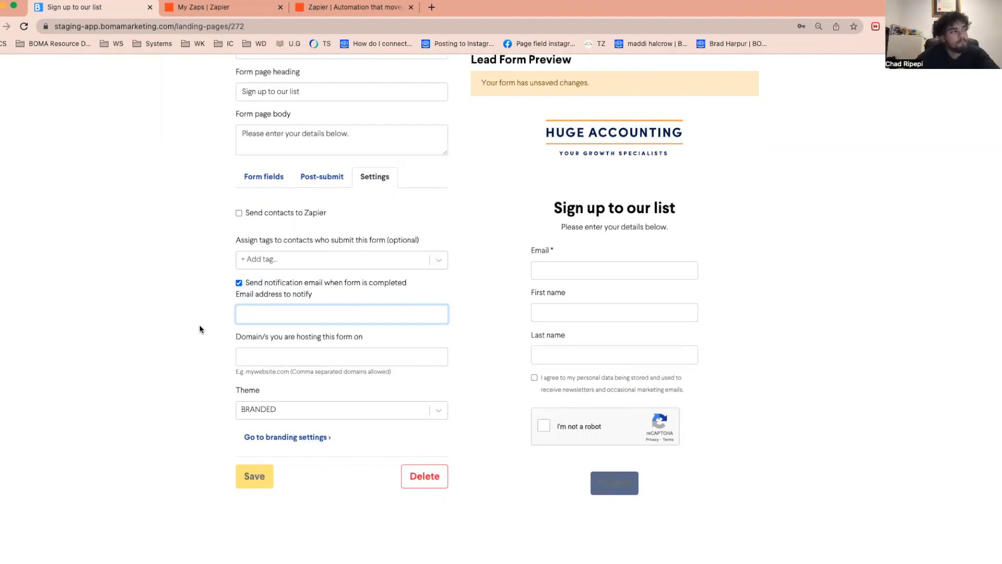
click(239, 282)
- Set the domain hosting the form to bomamarketing.com and save the lead form
click(287, 318)
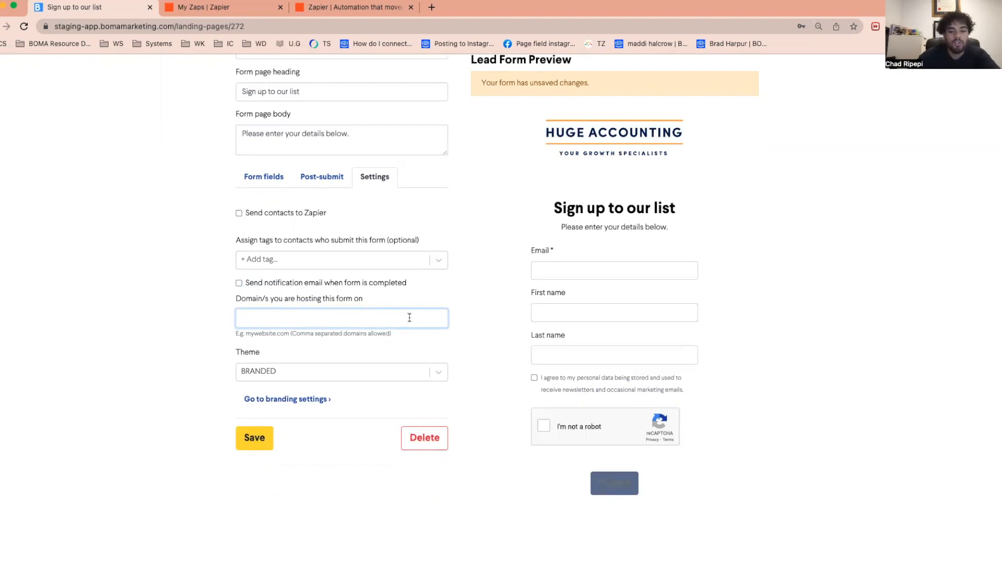
text(bomamarketing.com)
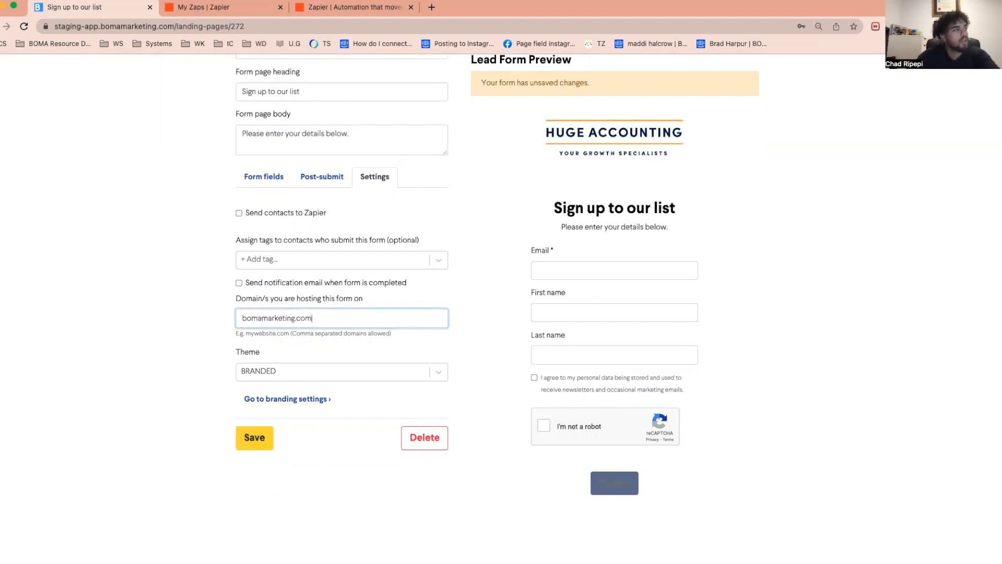
click(255, 436)
scroll(528, 239, up, 3)
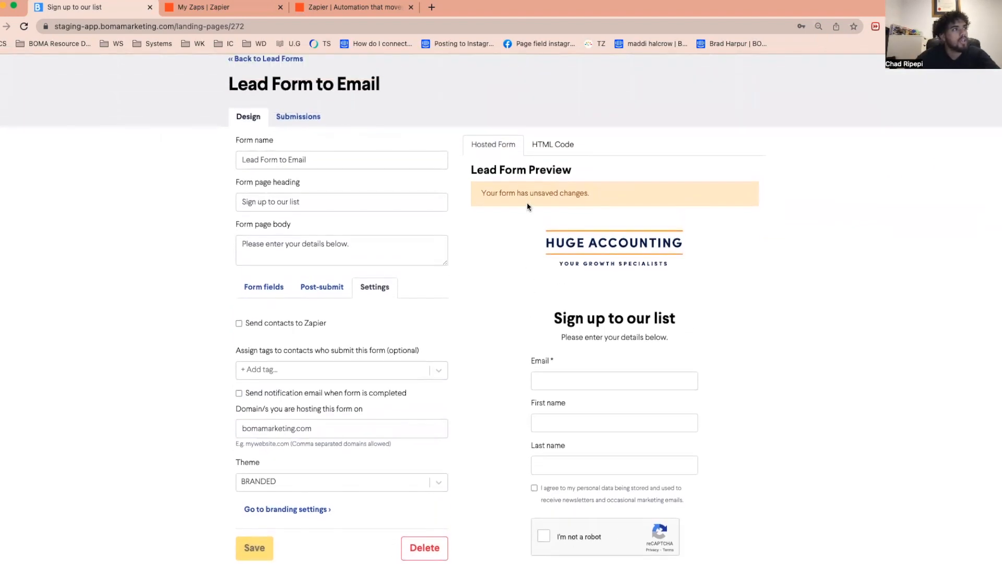
scroll(455, 274, down, 3)
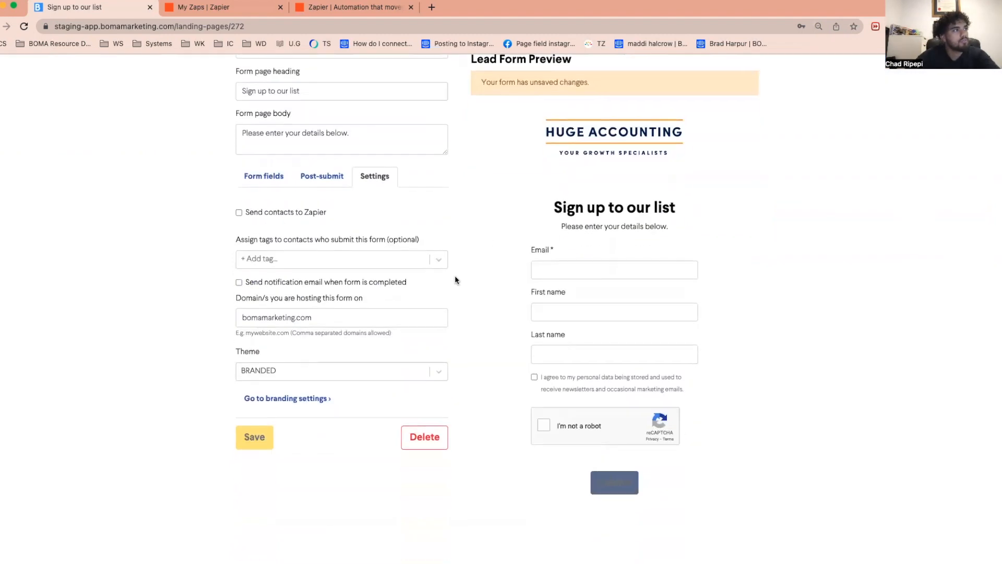
scroll(480, 274, up, 2)
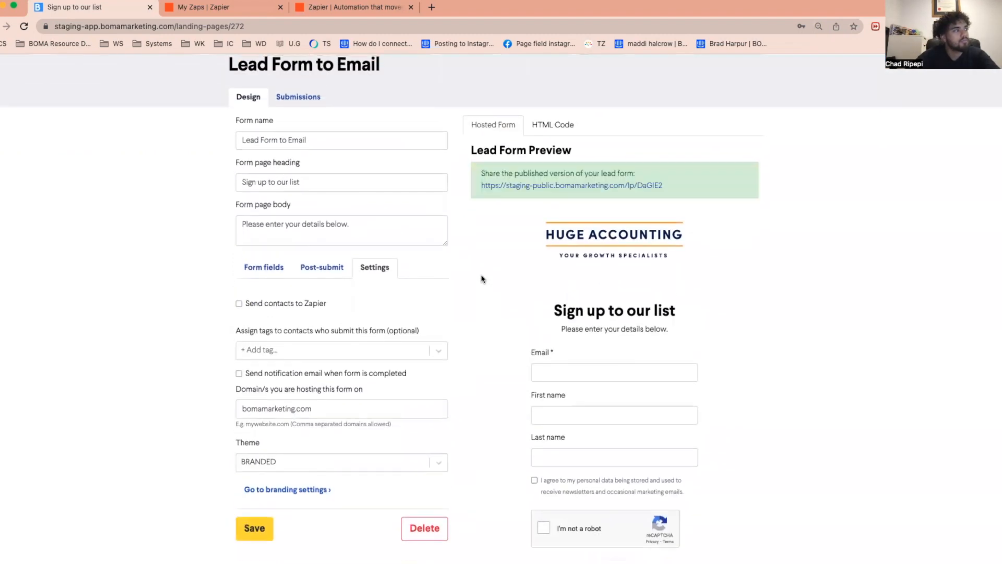
- Look through the lead form's HTML embed code, and return to the hosted form preview
click(557, 125)
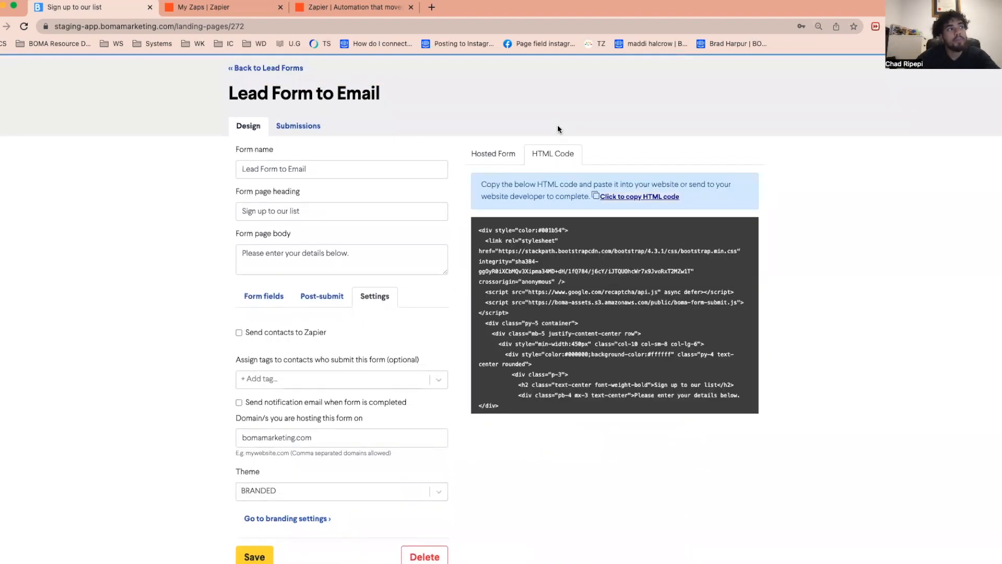
scroll(700, 364, down, 1)
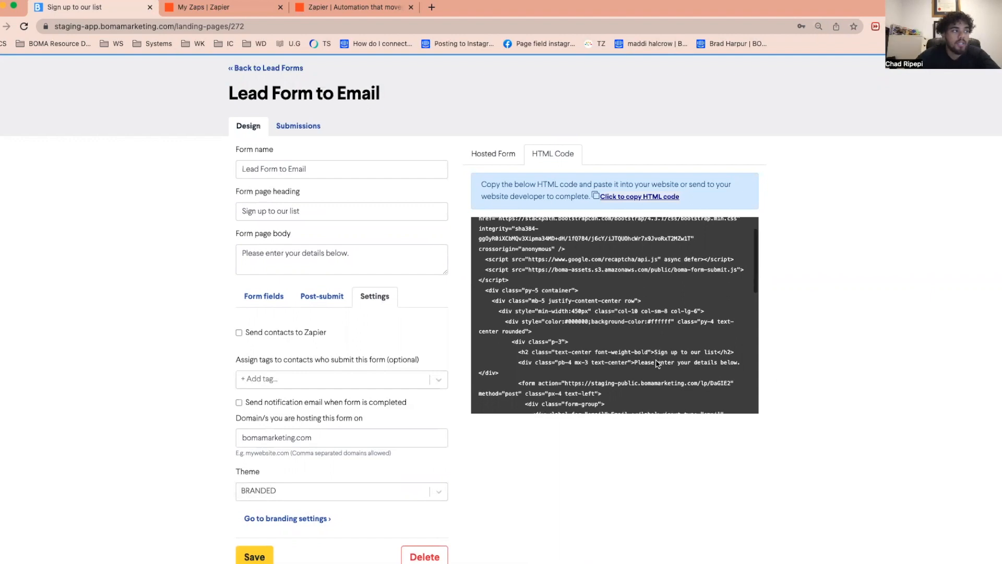
click(496, 160)
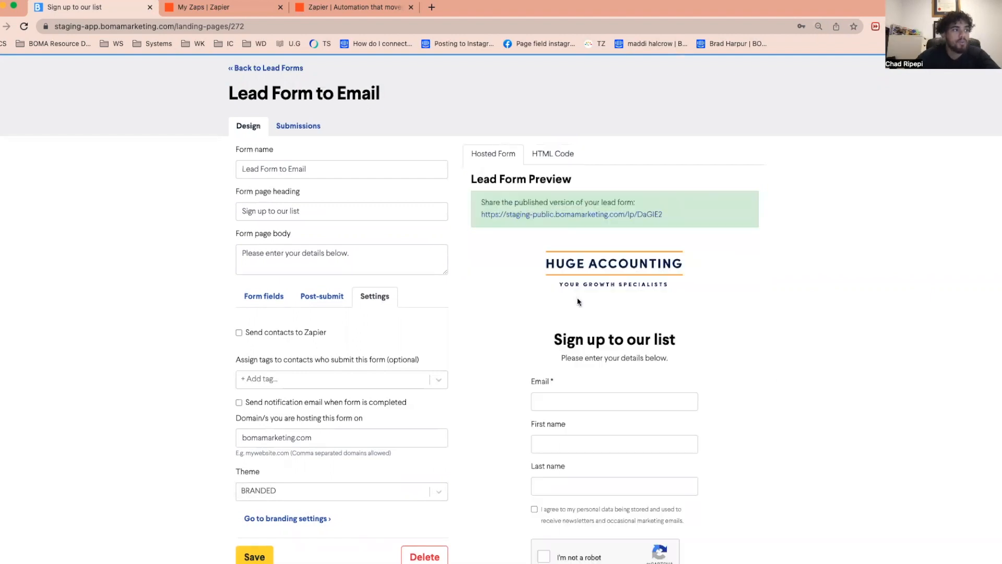
scroll(585, 289, down, 3)
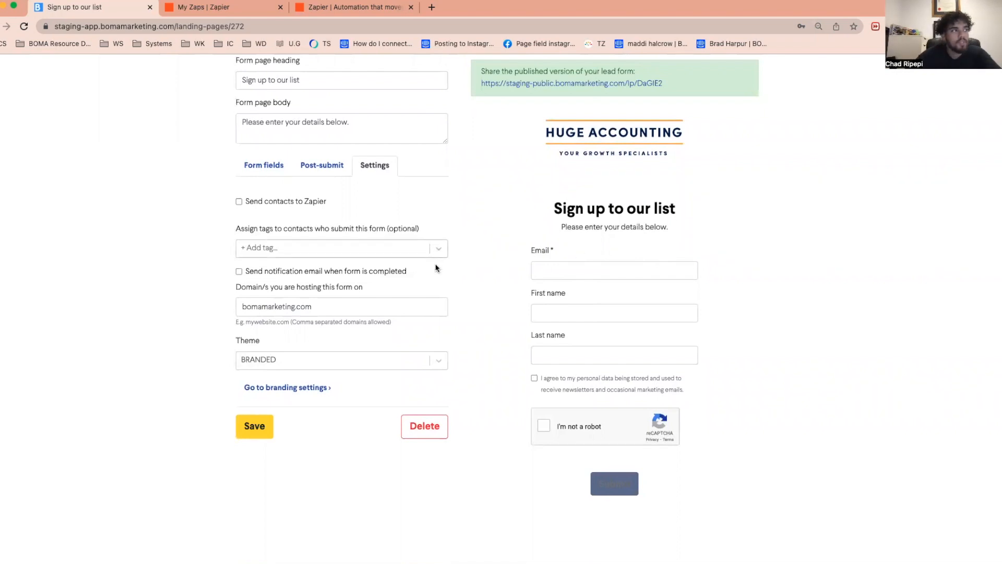
- Enable sending the form's contacts to Zapier and save the lead form
scroll(476, 343, up, 3)
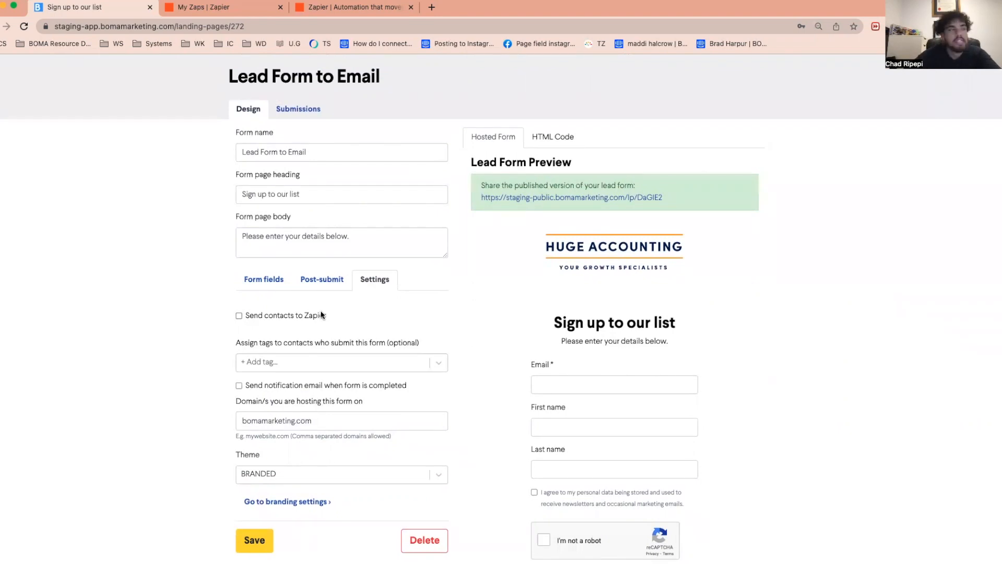
click(239, 316)
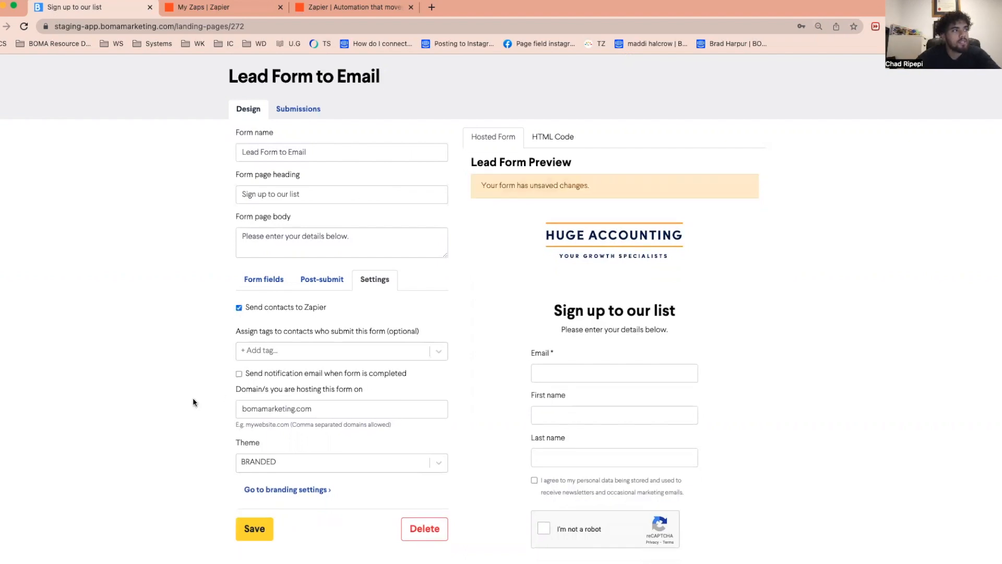
click(260, 527)
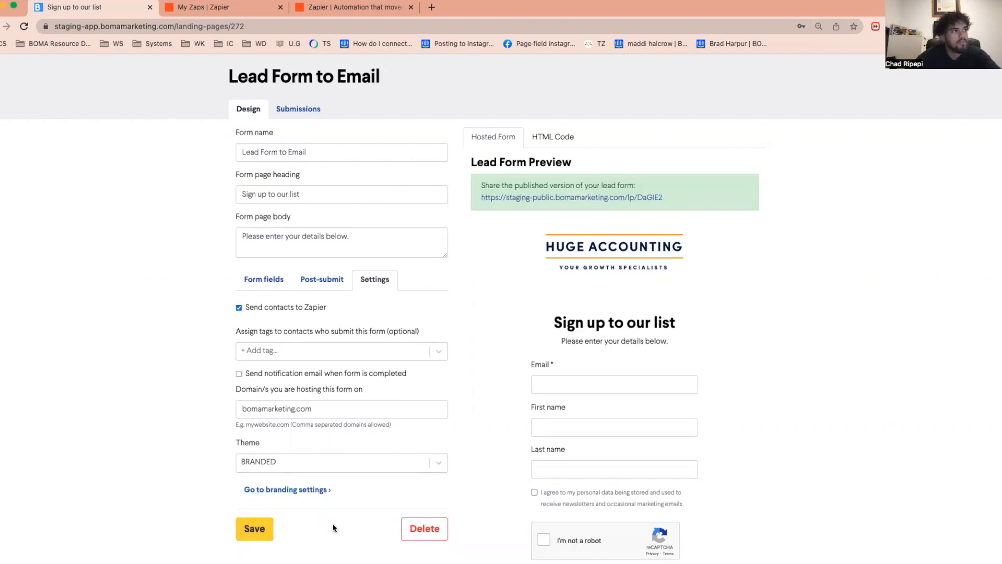
scroll(333, 522, up, 2)
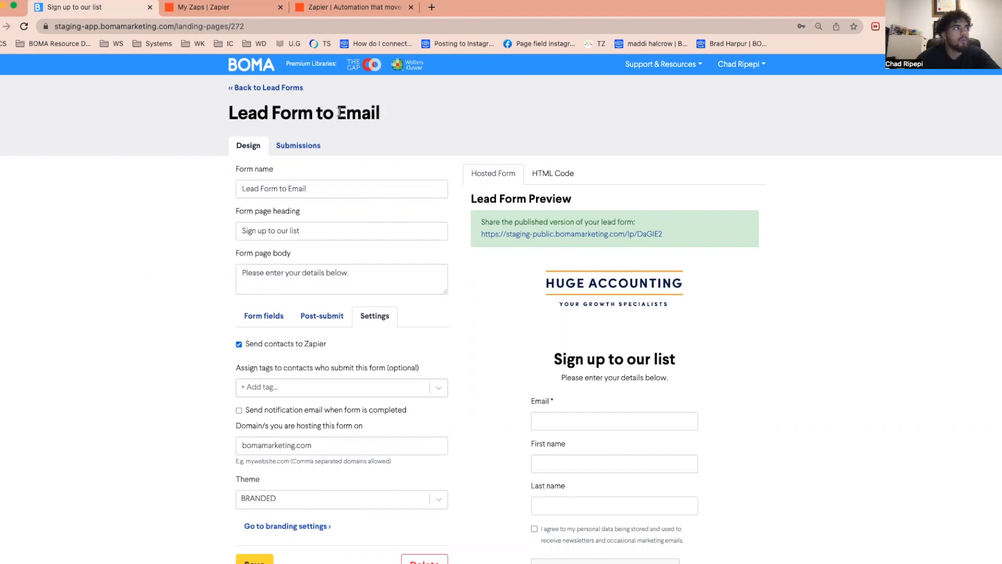
- Switch to Zapier's list of Zaps, close the extra Zapier page, and create a new Zap
click(262, 10)
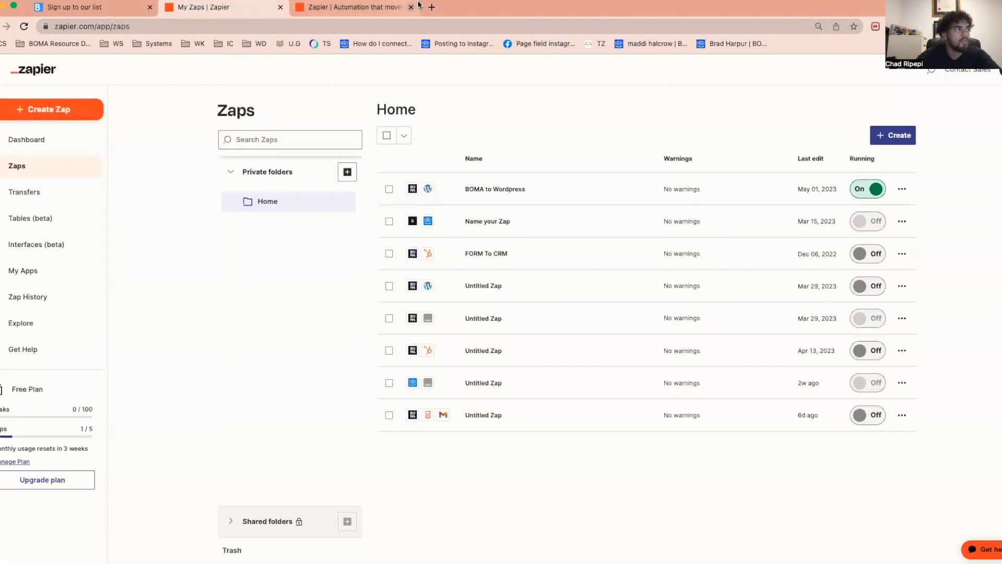
click(411, 8)
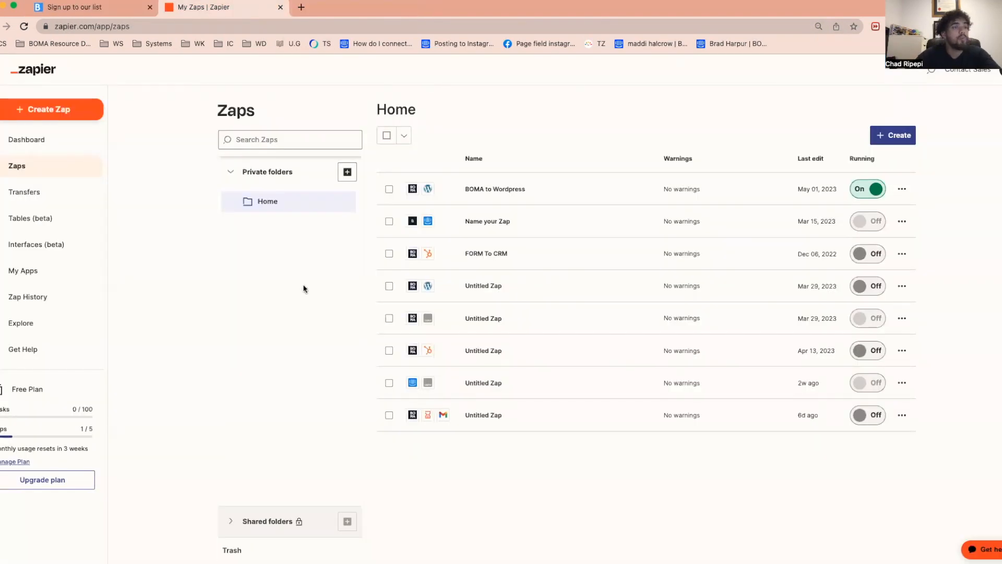
click(899, 136)
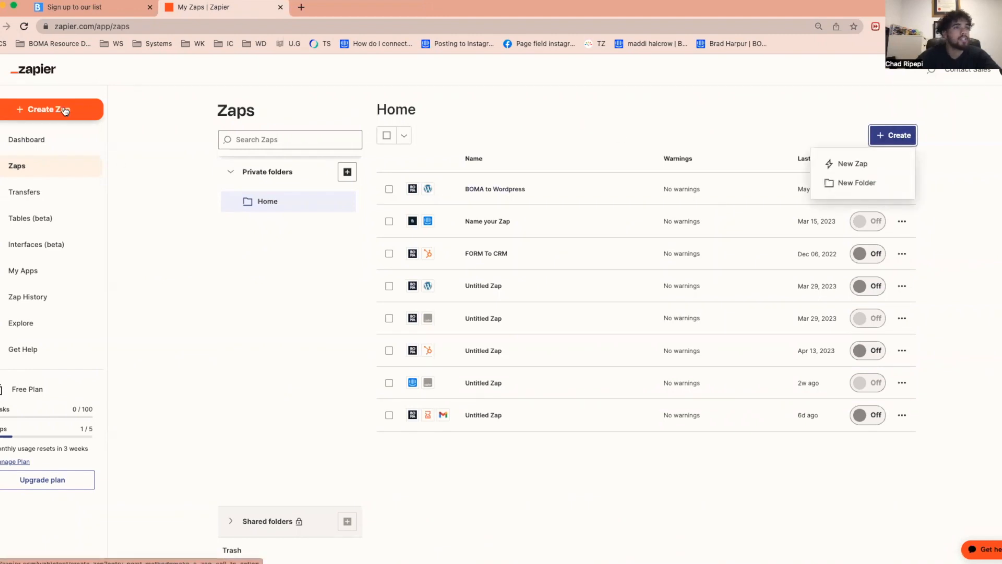
click(843, 164)
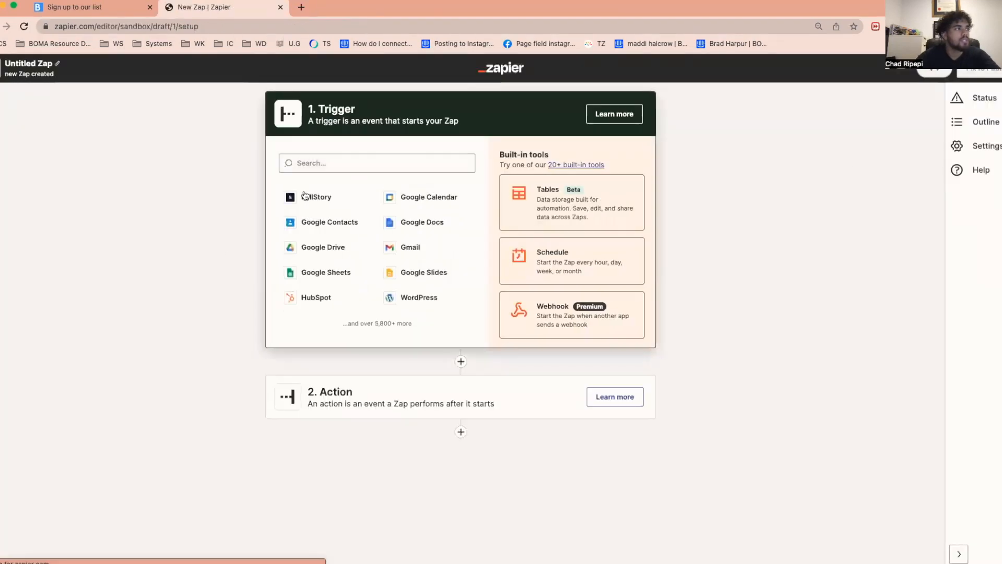
- Search the trigger apps for "boma" and choose BOMA (1.1.0) as the Zap's trigger app
click(371, 164)
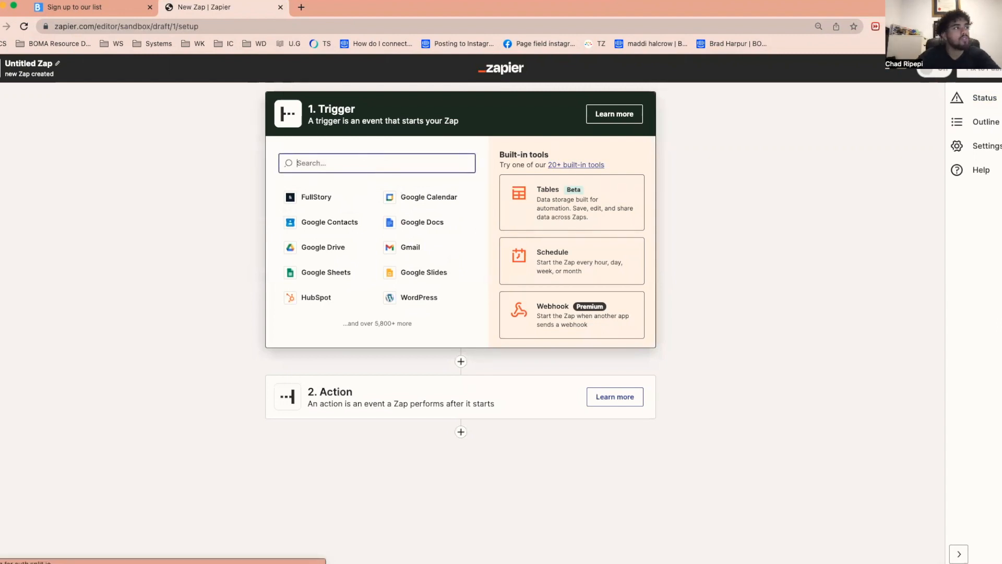
text(boma)
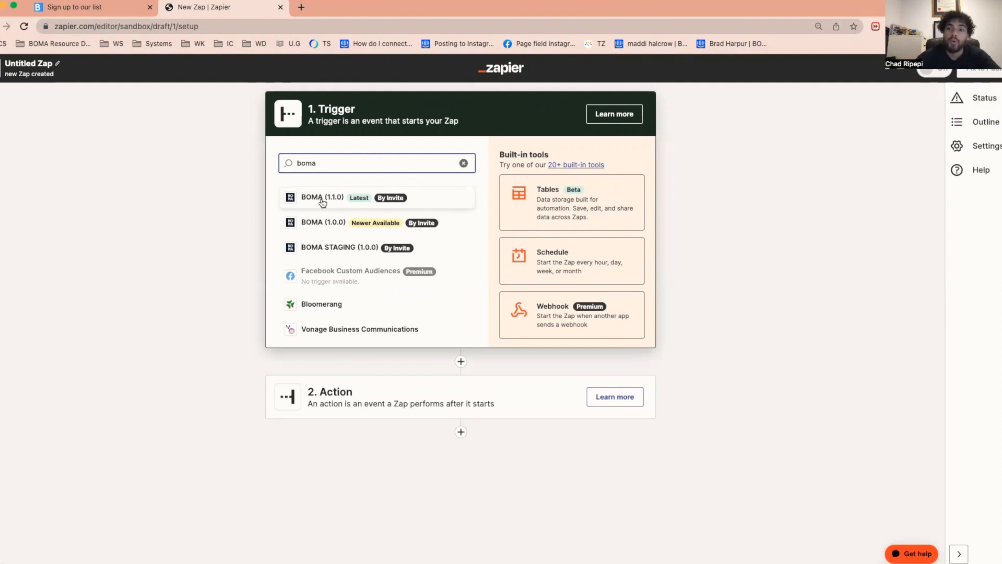
click(322, 199)
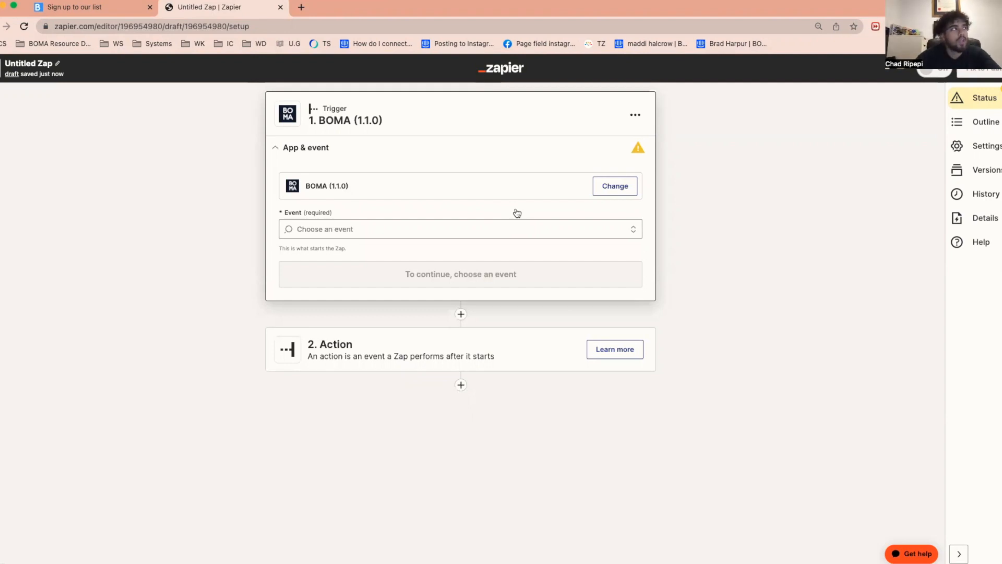
- Switch to BOMA and examine the API key in its Zapier Integration settings
click(124, 7)
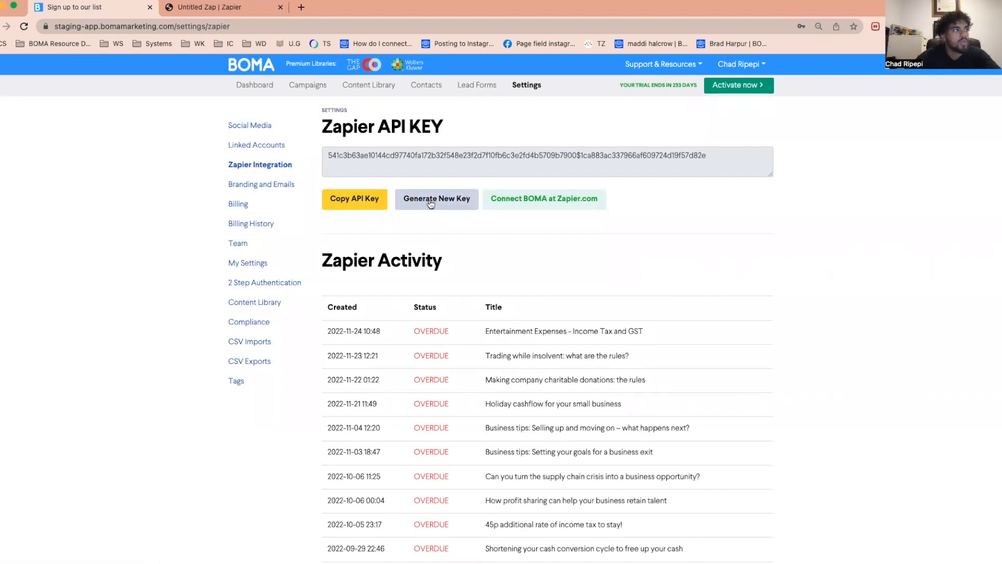
drag(326, 153, 717, 156)
click(680, 243)
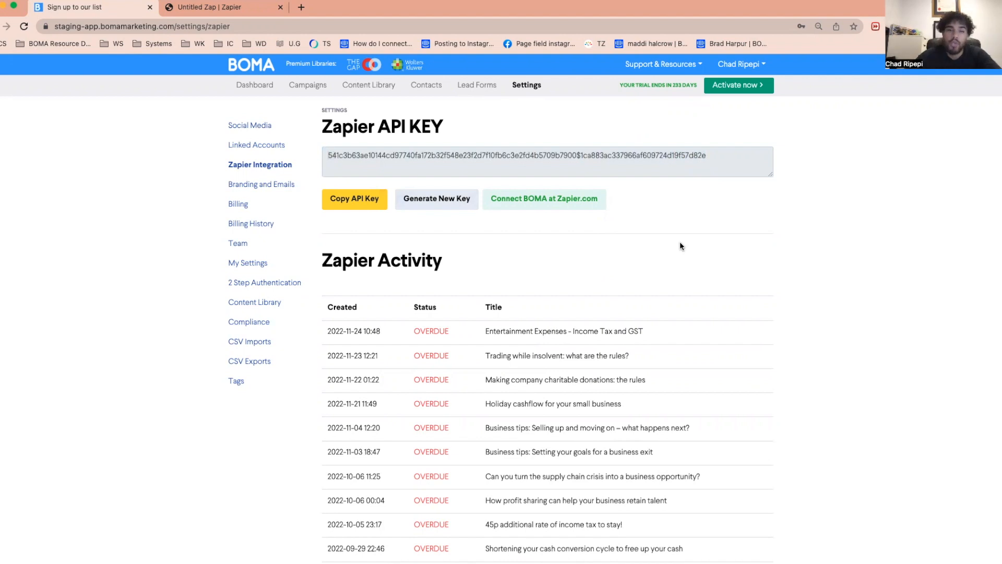
- Return to the Zap draft in Zapier and set the trigger event to Fetch Contacts From BOMA
click(248, 6)
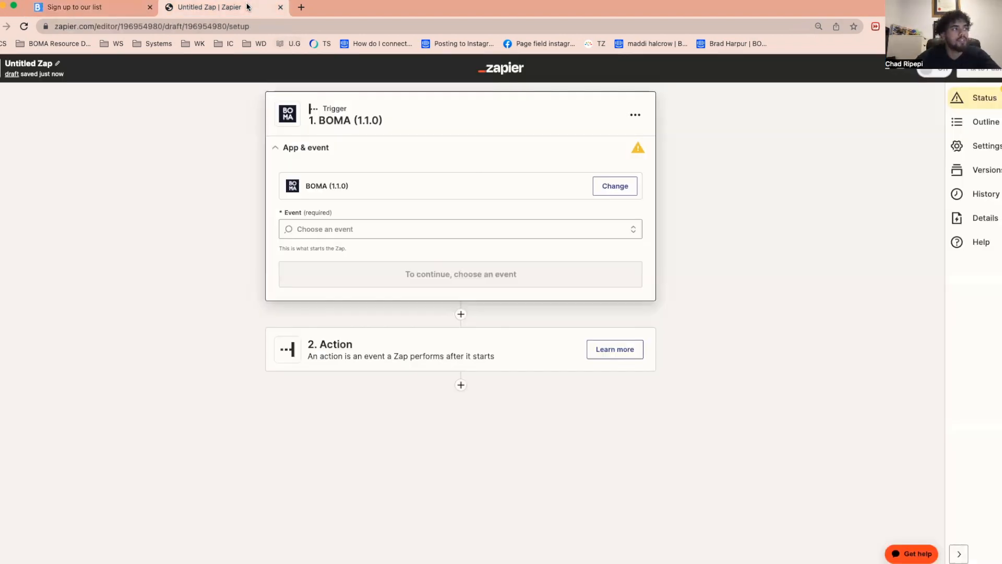
click(407, 228)
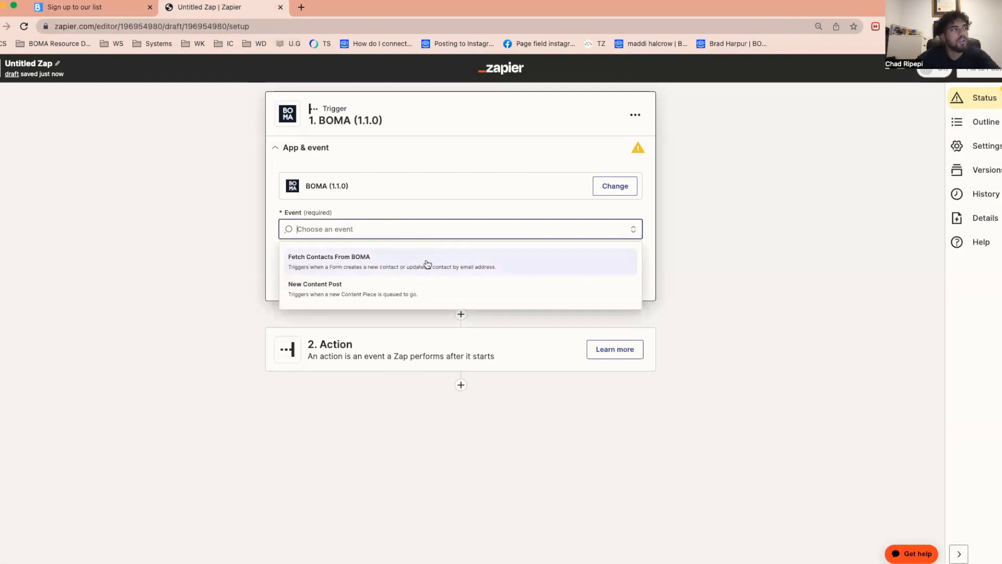
click(469, 262)
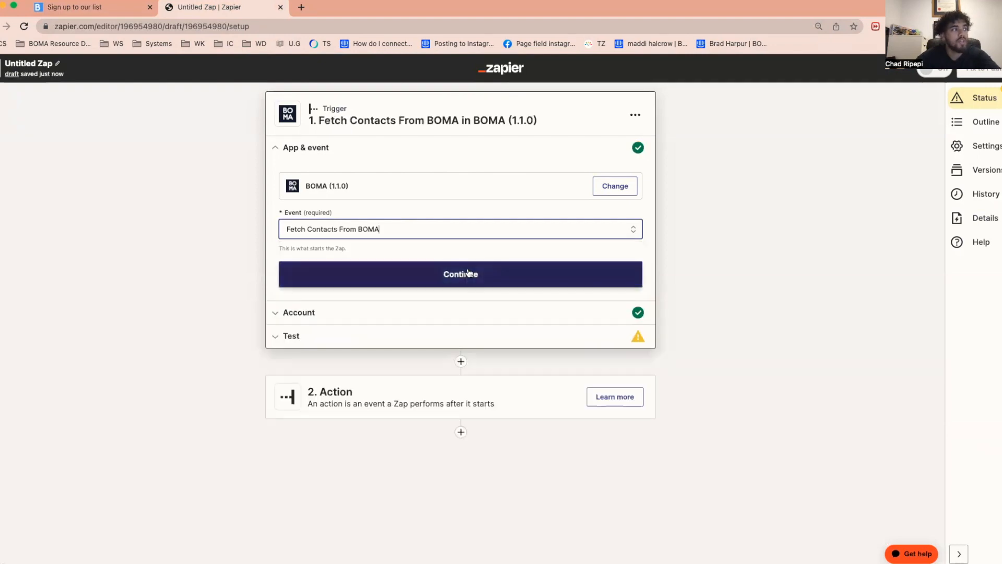
- Accept the trigger event and the connected BOMA account, and test the trigger for a recent contact
click(470, 275)
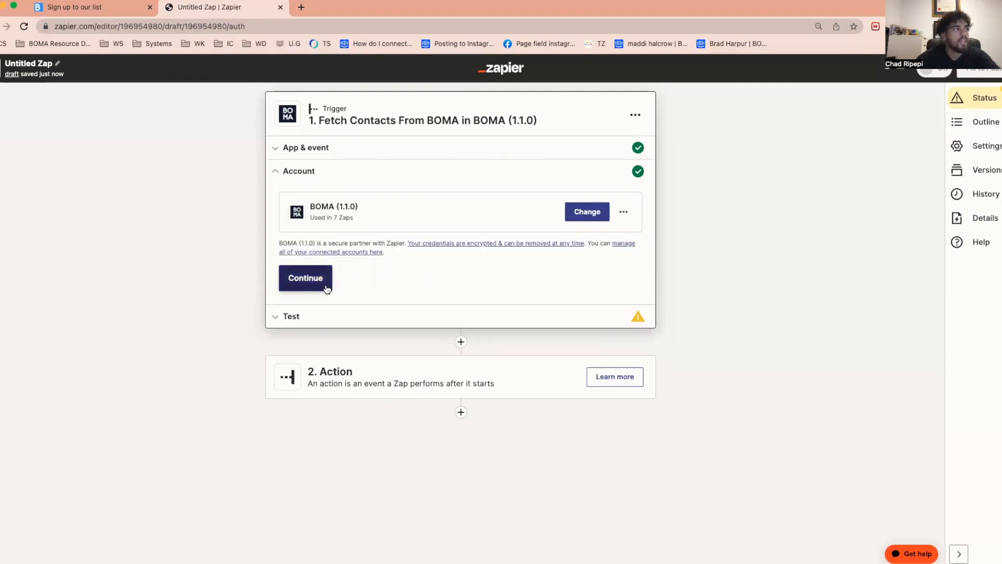
click(305, 278)
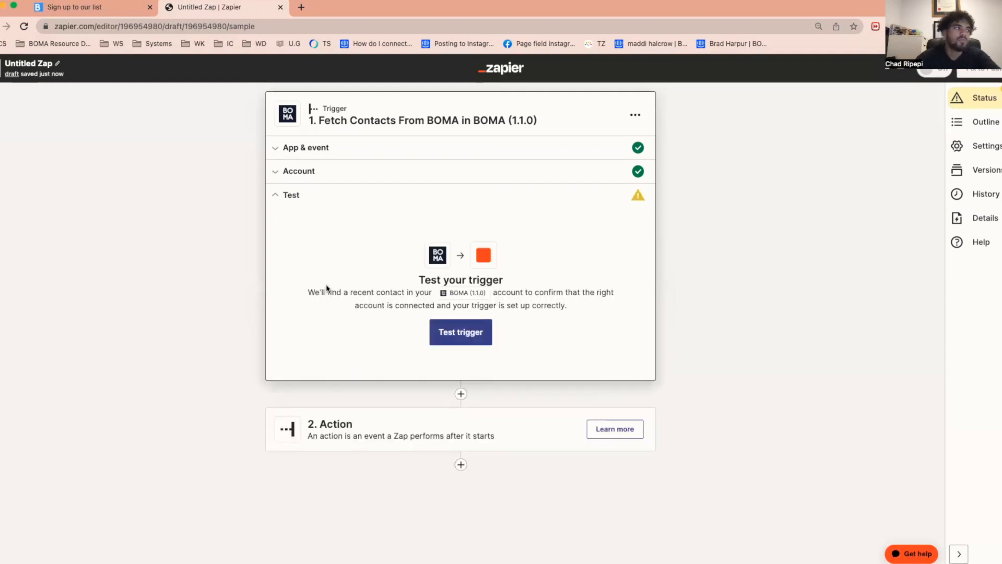
click(482, 339)
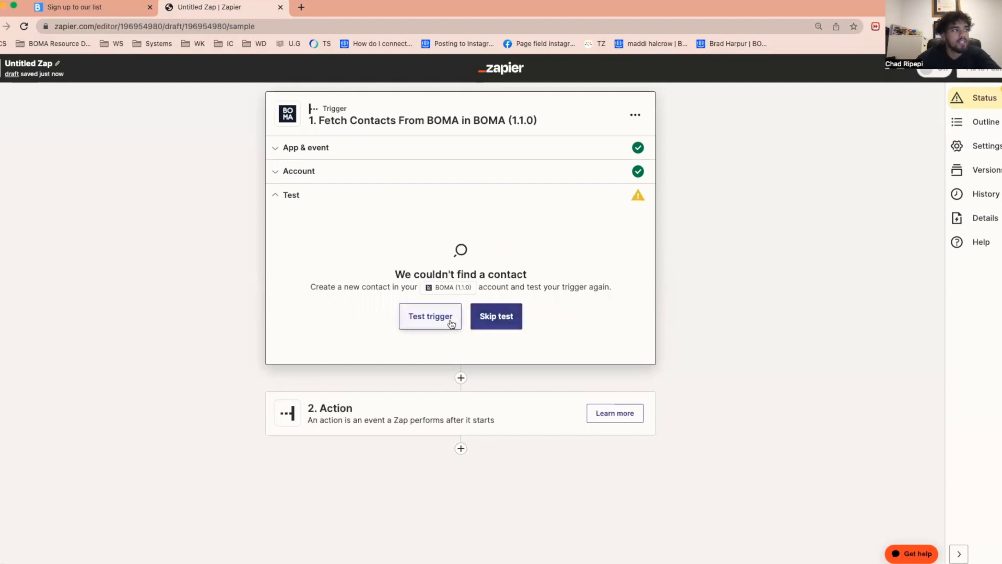
drag(390, 274, 550, 273)
- Skip the trigger test, review the example contact's fields, and continue to the Zap's action step
click(514, 315)
click(527, 331)
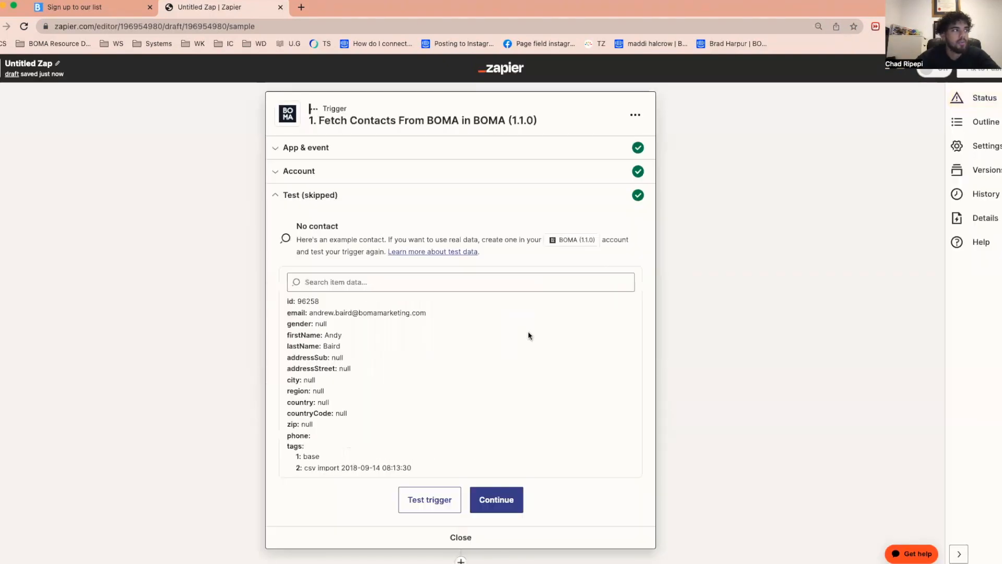
scroll(731, 375, down, 3)
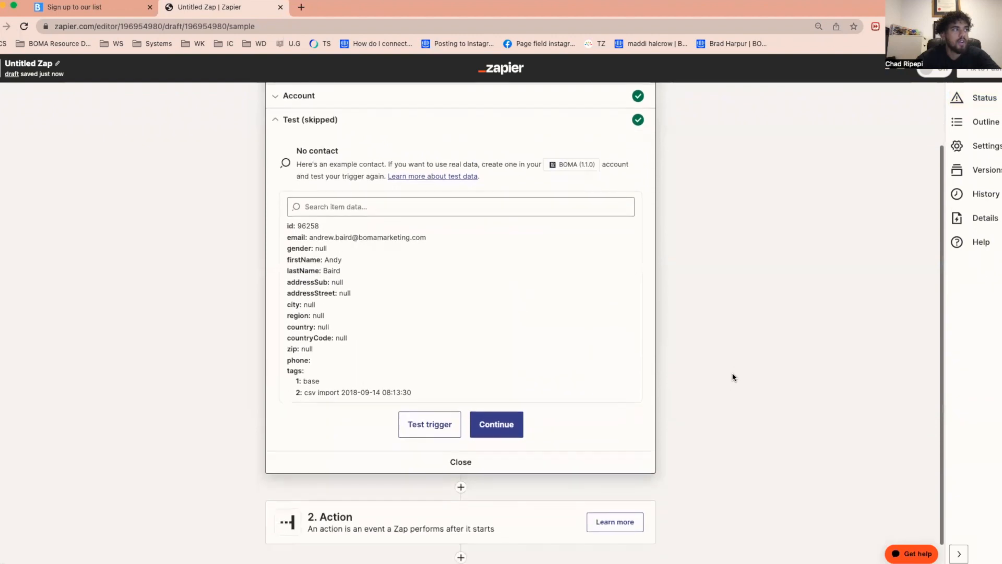
drag(438, 395, 261, 227)
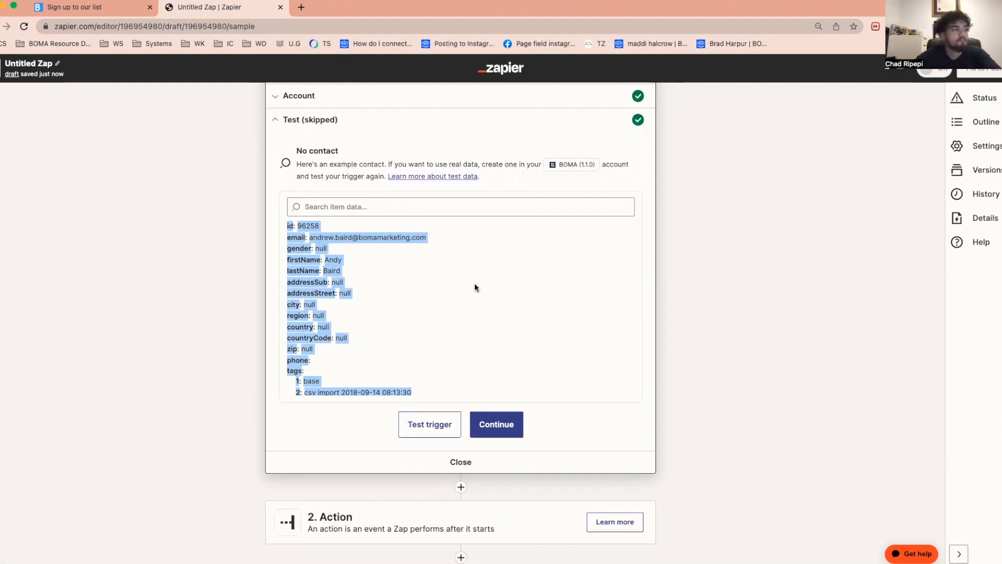
click(503, 423)
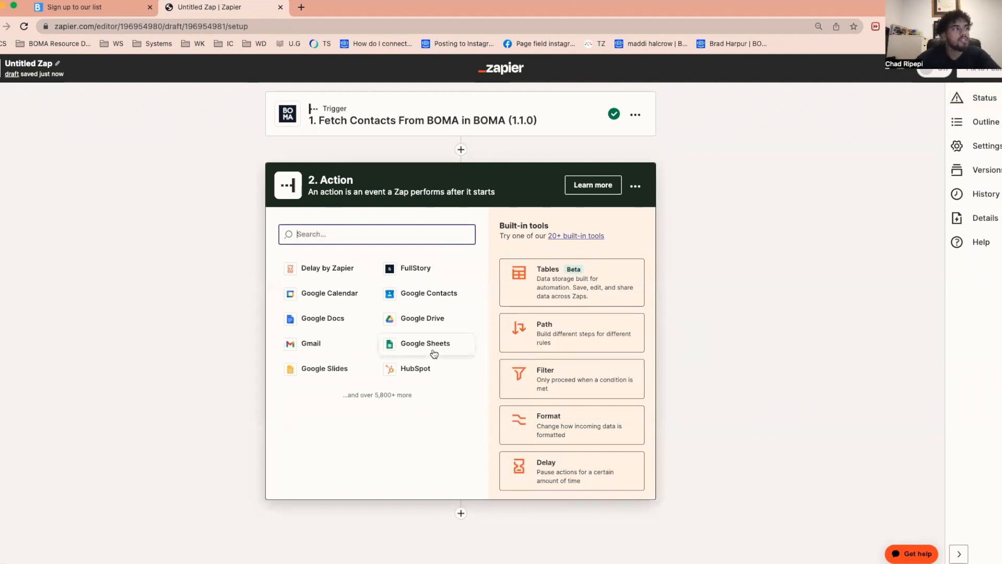
- Choose Gmail as the action app with the Send Email event, and keep the connected Gmail account
click(315, 344)
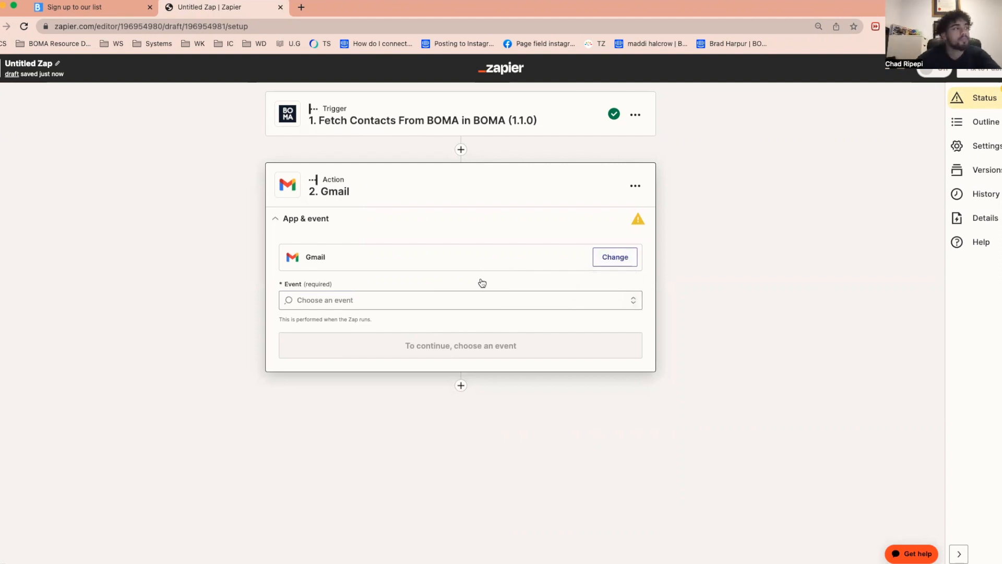
click(462, 301)
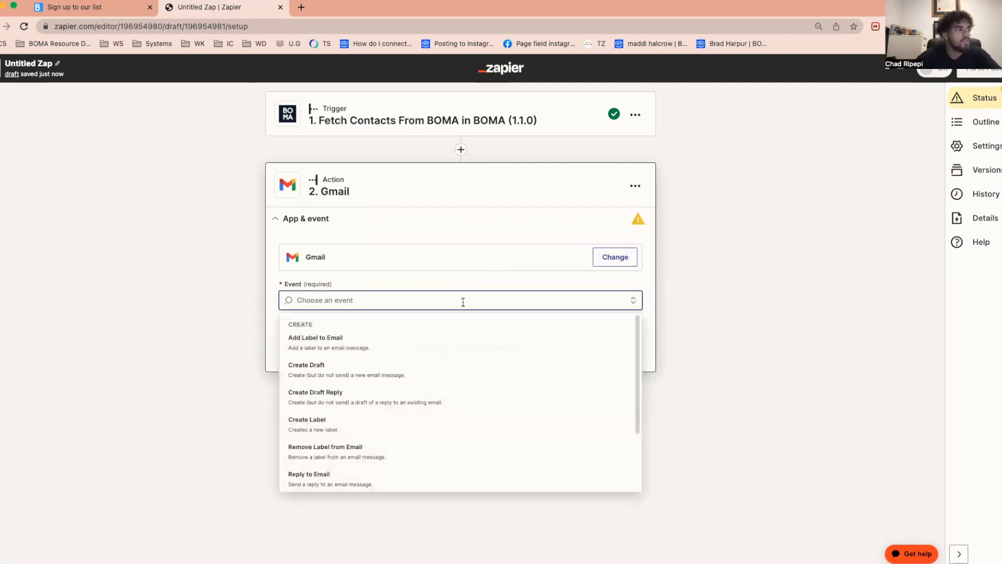
scroll(453, 372, down, 1)
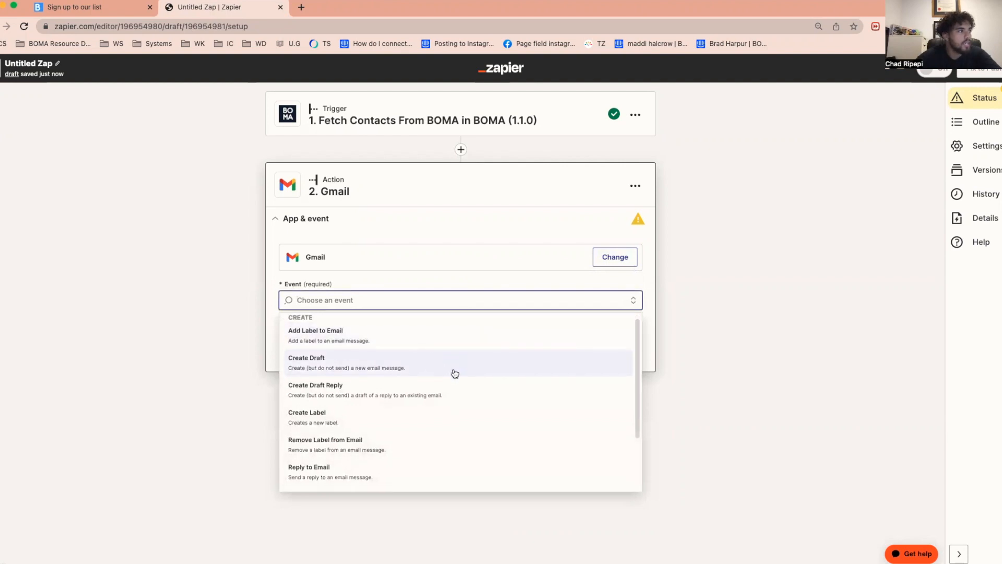
scroll(455, 373, down, 3)
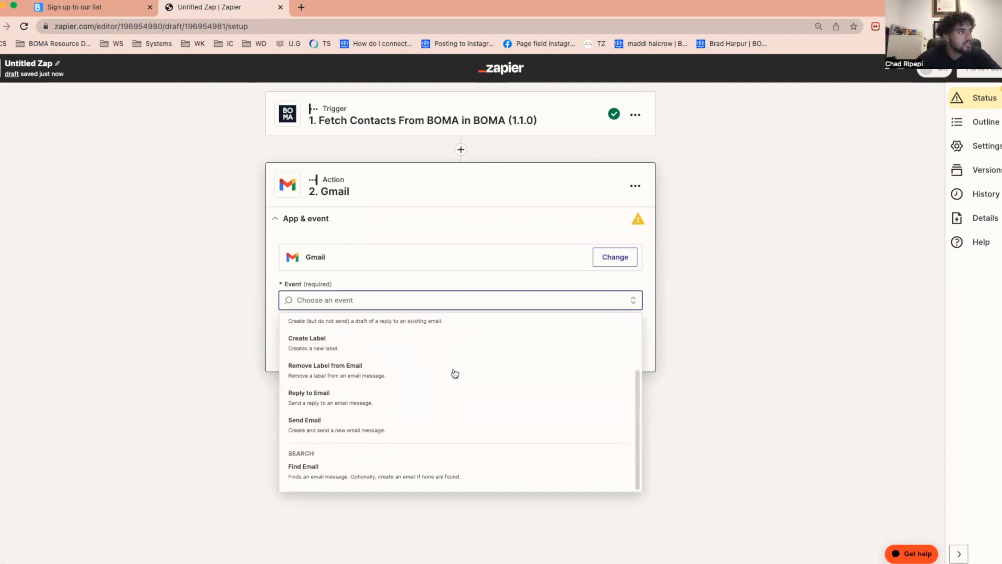
click(373, 431)
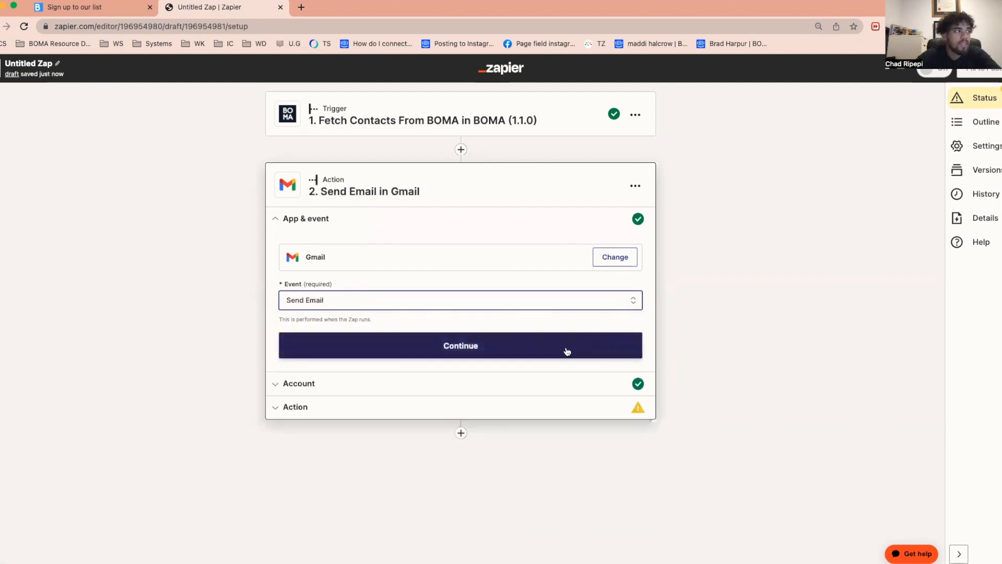
click(532, 353)
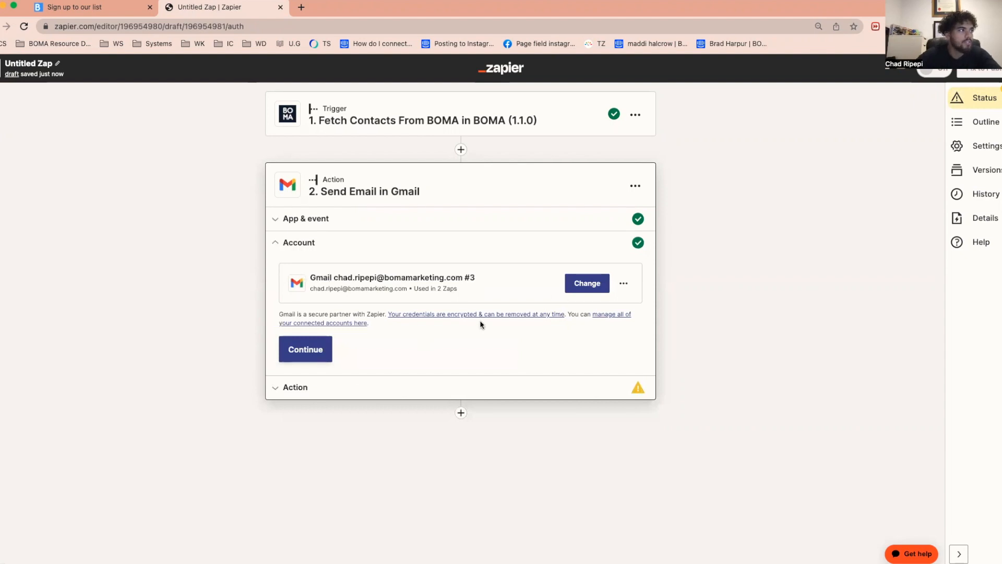
click(313, 349)
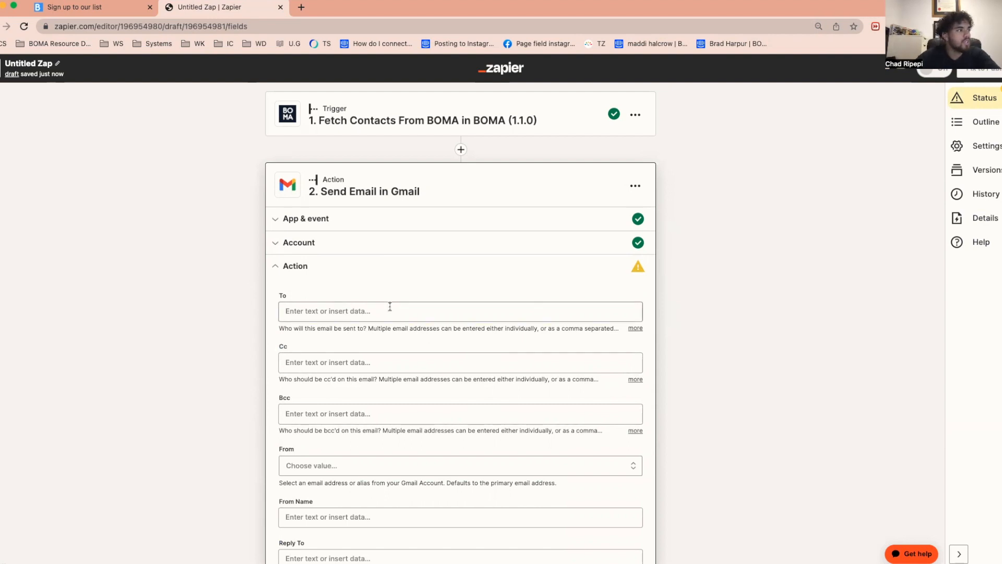
- Fill the email's To field with the Email value from the BOMA contact trigger
click(312, 313)
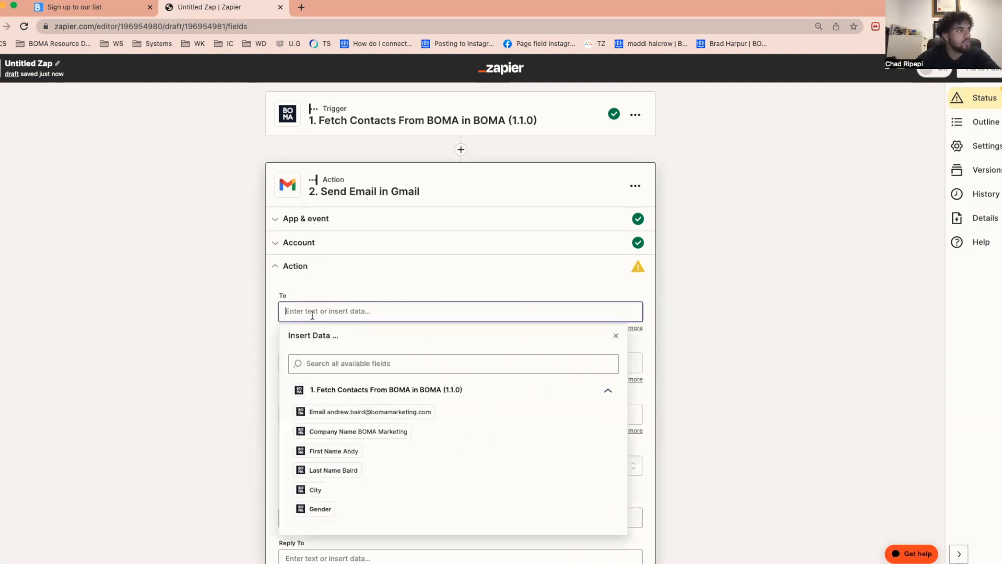
click(372, 412)
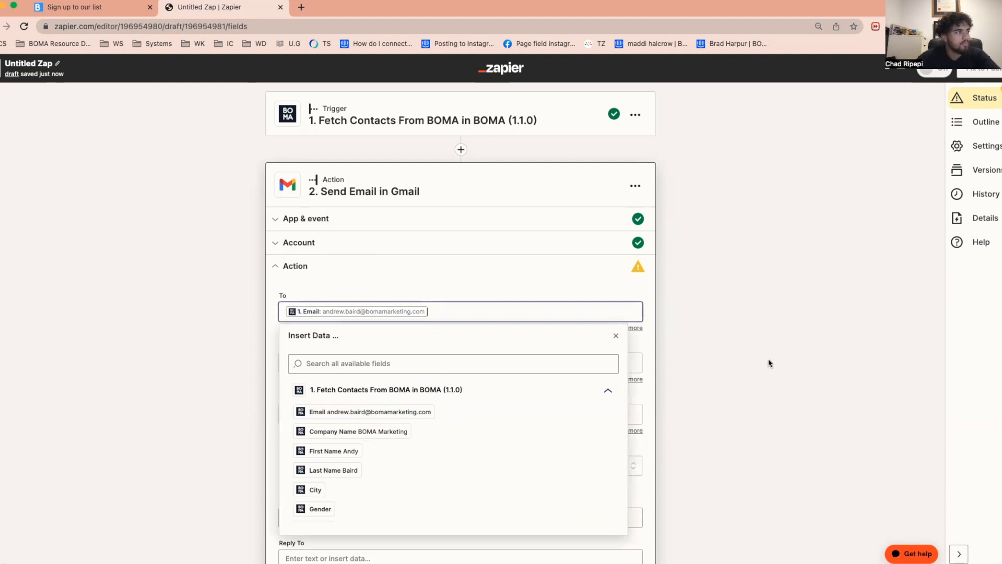
click(617, 335)
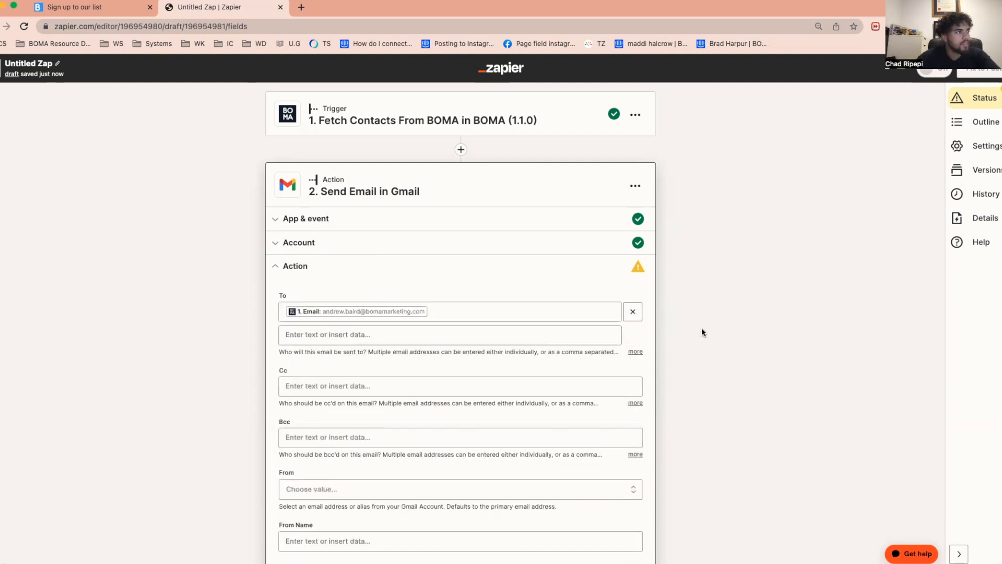
- Examine the contact data that can be inserted in the Cc and Bcc fields, leaving both empty
scroll(701, 330, down, 3)
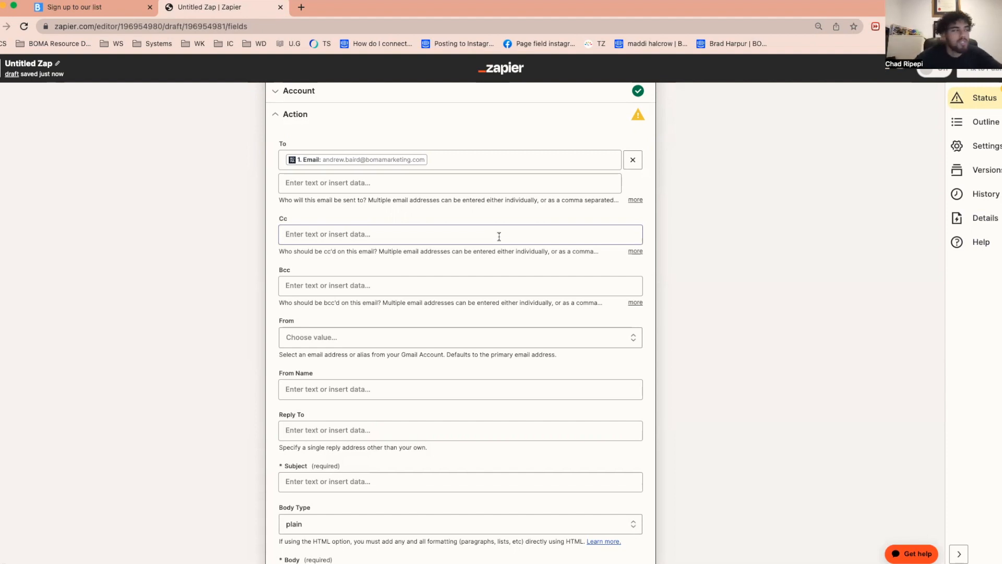
click(374, 234)
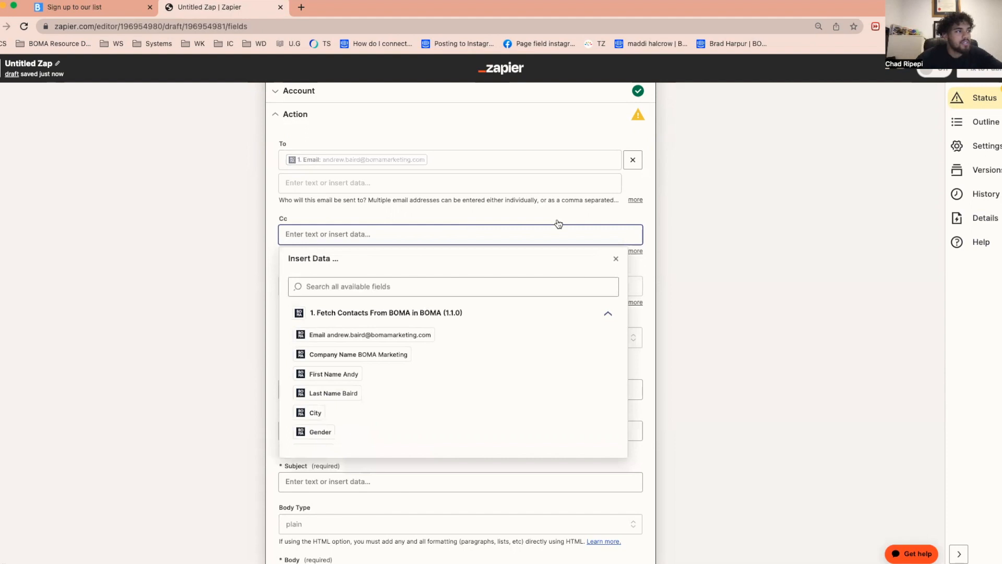
click(791, 240)
click(466, 288)
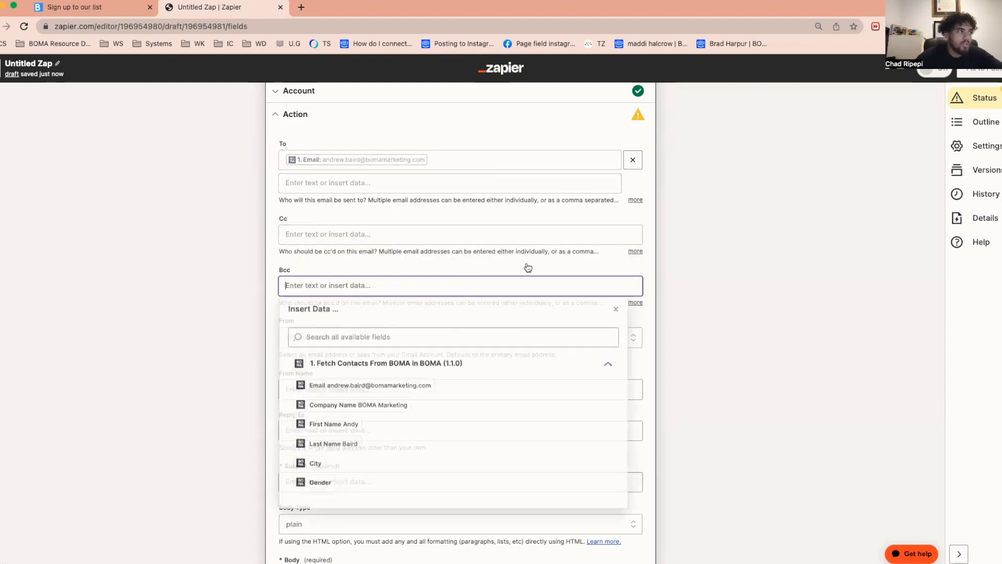
click(796, 327)
- Select the connected Gmail address as the From address and enter the sender's full name as the From Name
scroll(680, 367, down, 3)
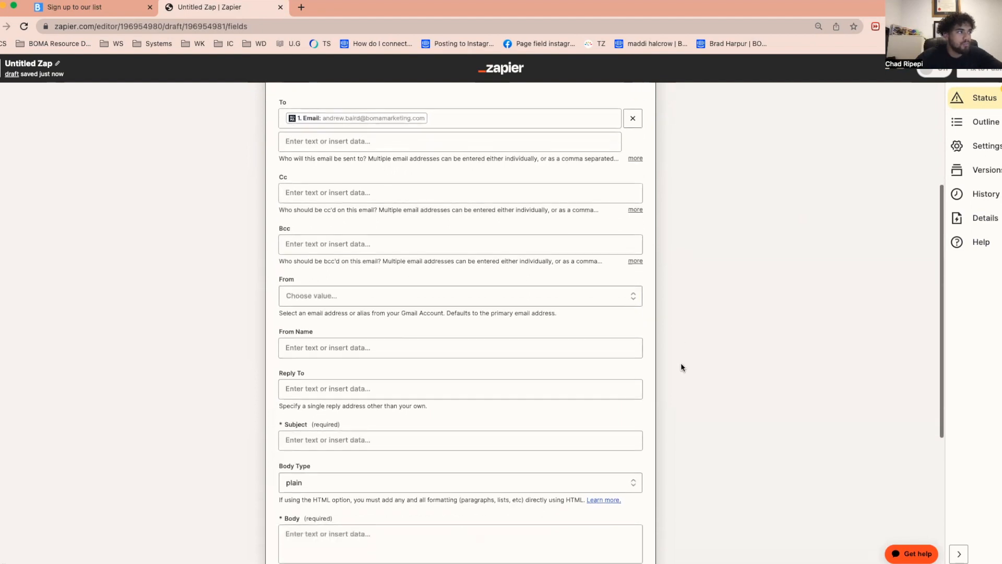
click(382, 206)
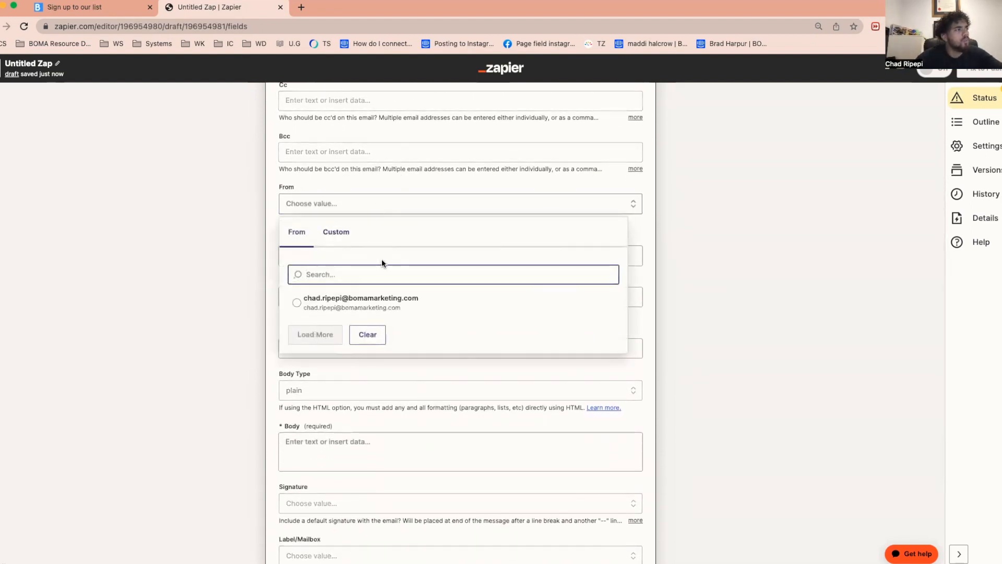
click(297, 306)
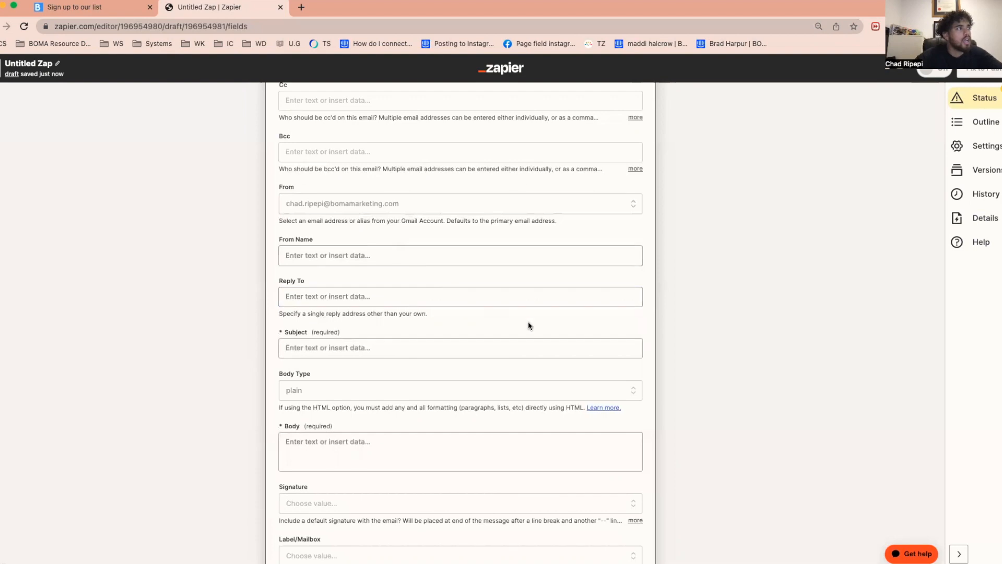
scroll(432, 245, down, 3)
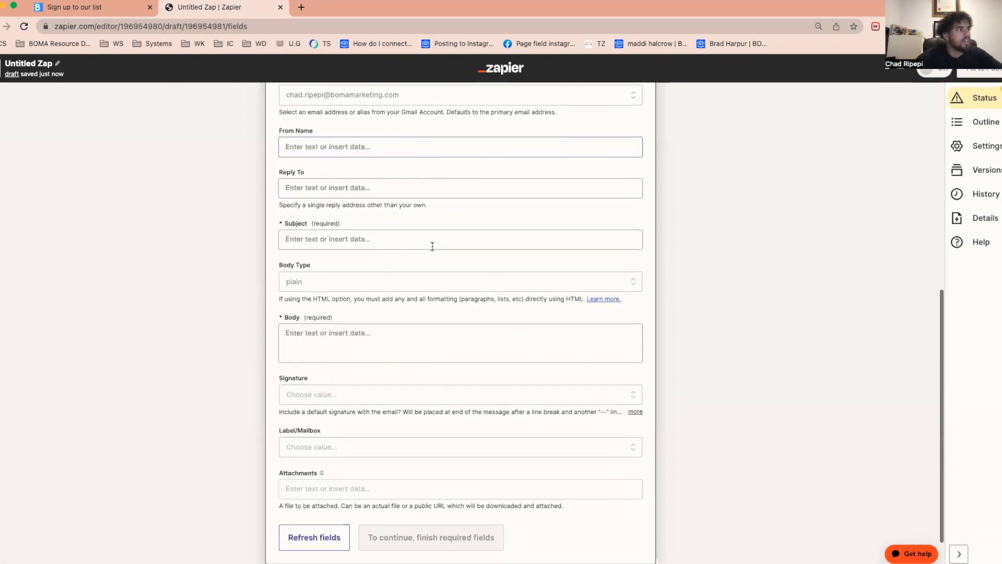
click(381, 147)
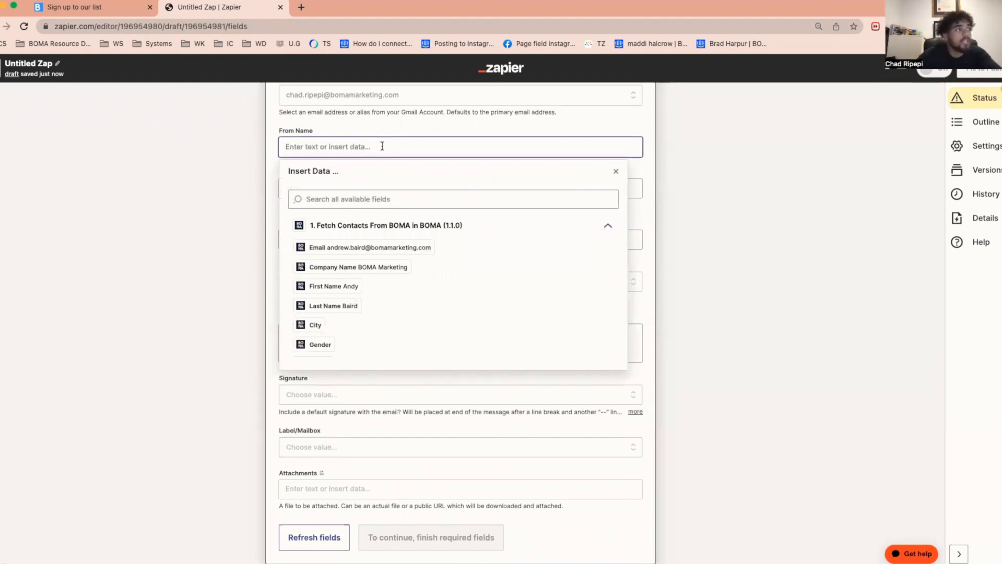
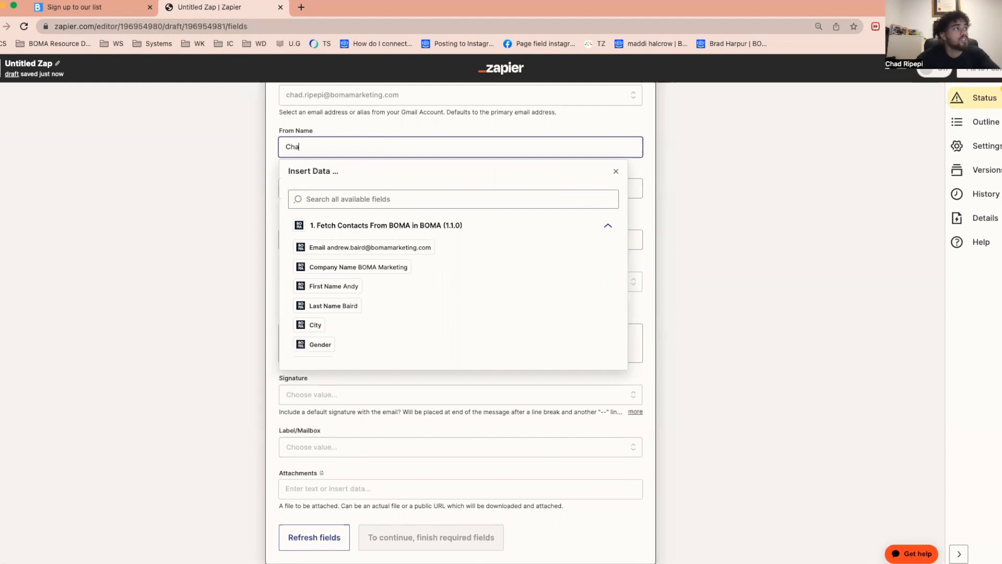
click(796, 205)
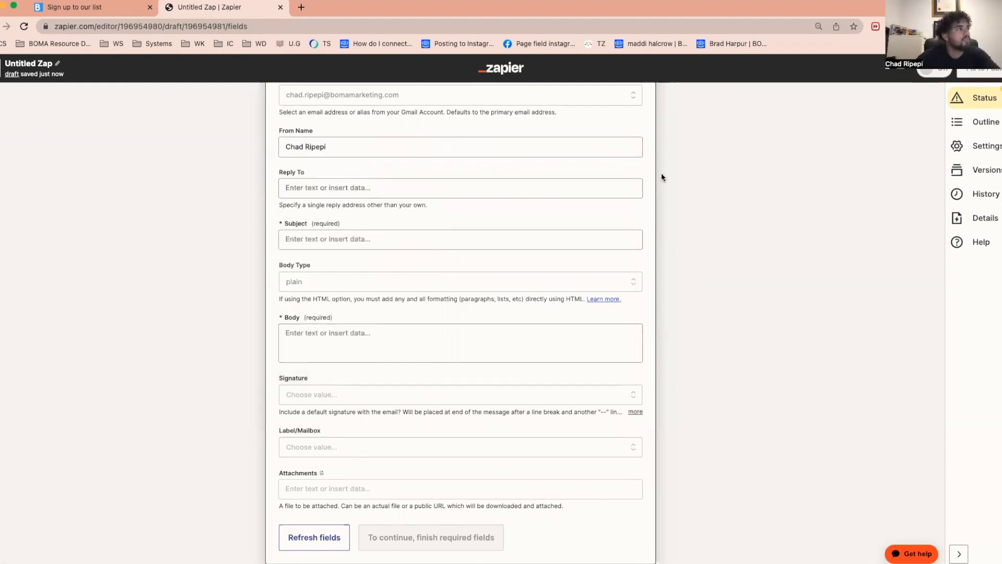
- Fill the Reply To field with the Email value from the BOMA contact trigger
click(382, 191)
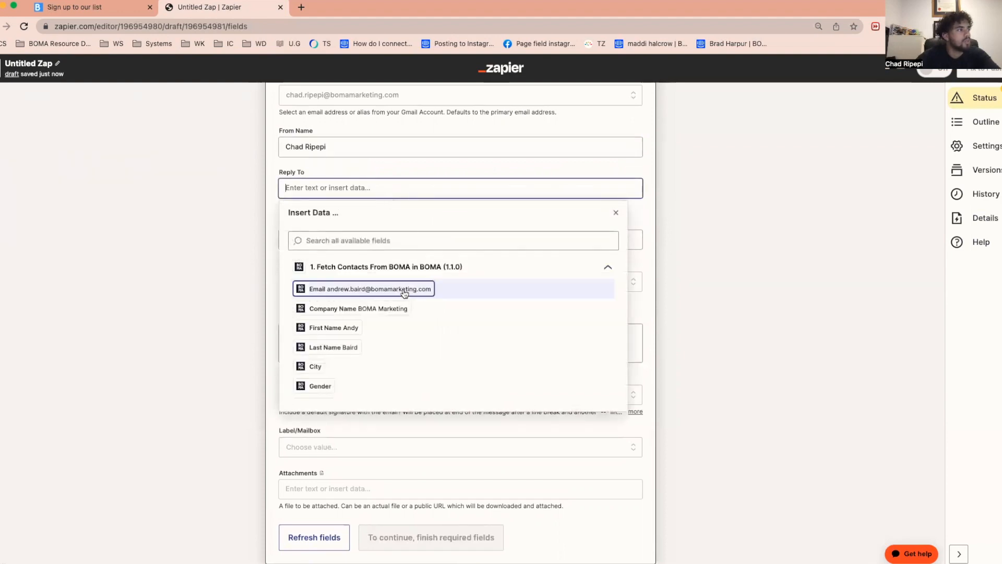
click(359, 291)
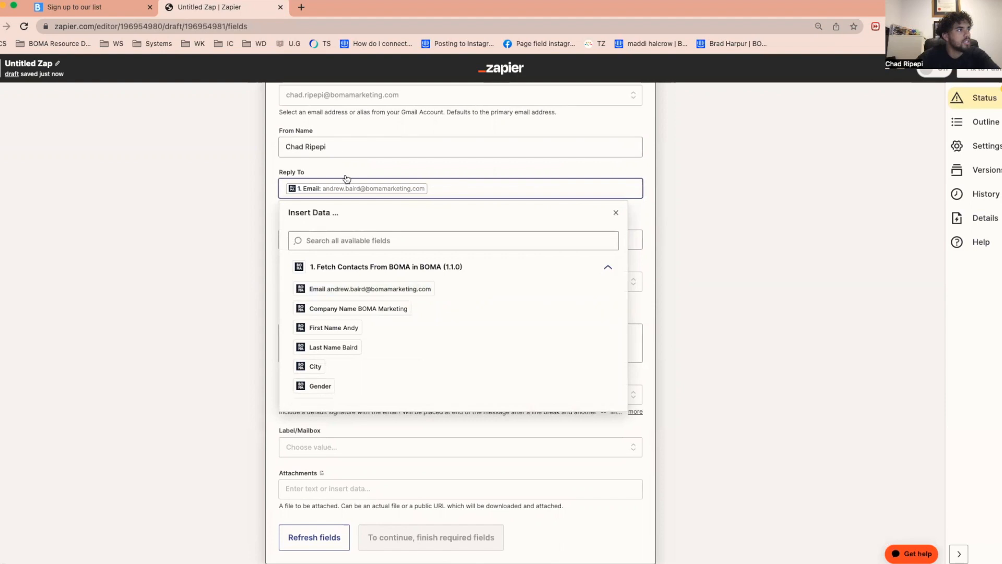
click(353, 141)
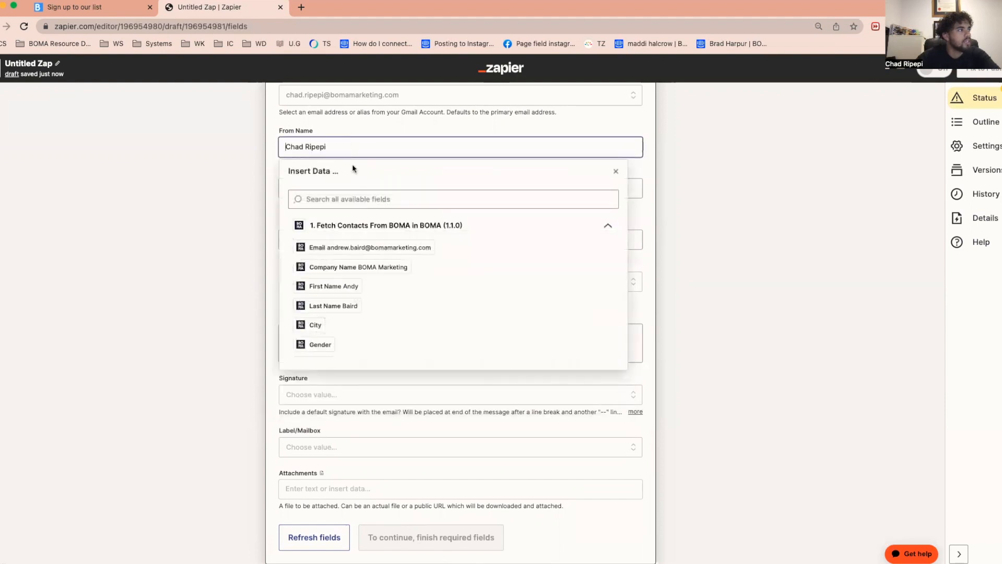
click(741, 224)
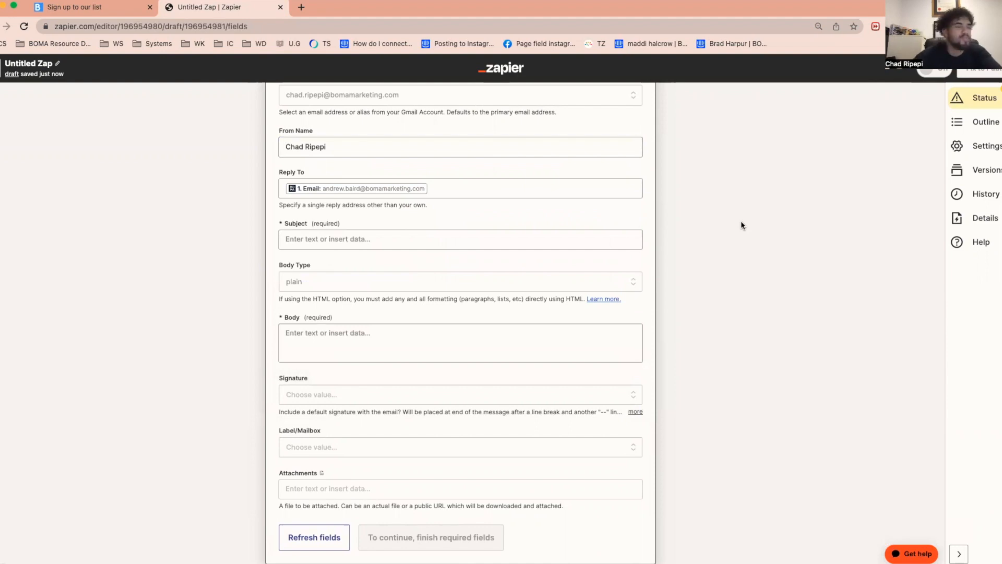
- Set the email's Subject to "Thank You for reaching out, we'll be in touch shortly!"
click(410, 239)
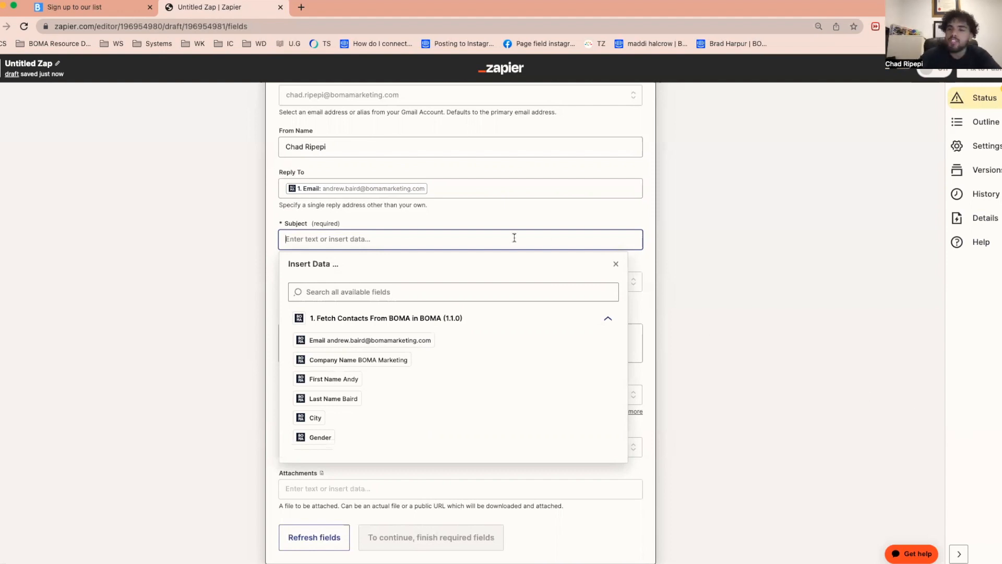
text(Thank )
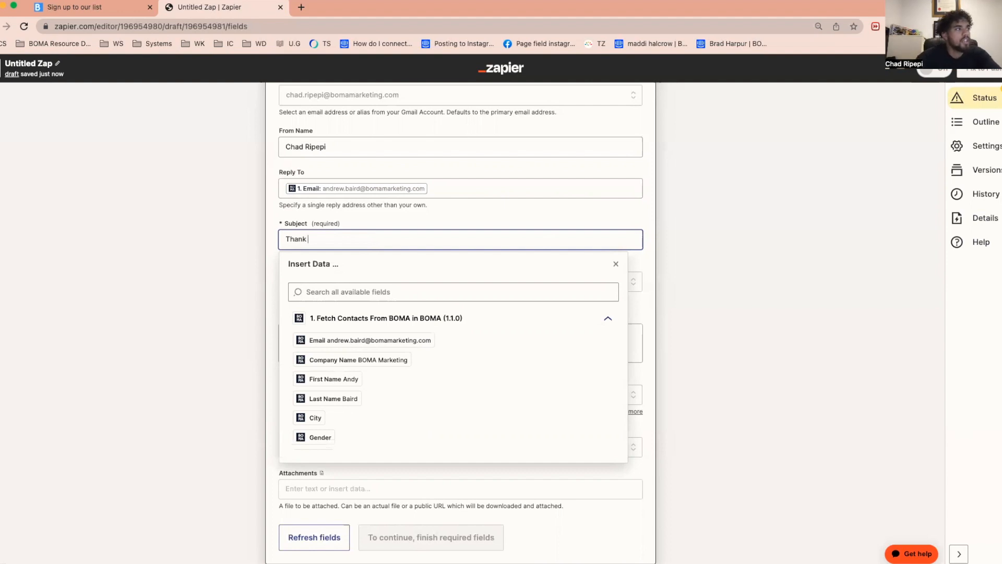
text(You for reaching iout)
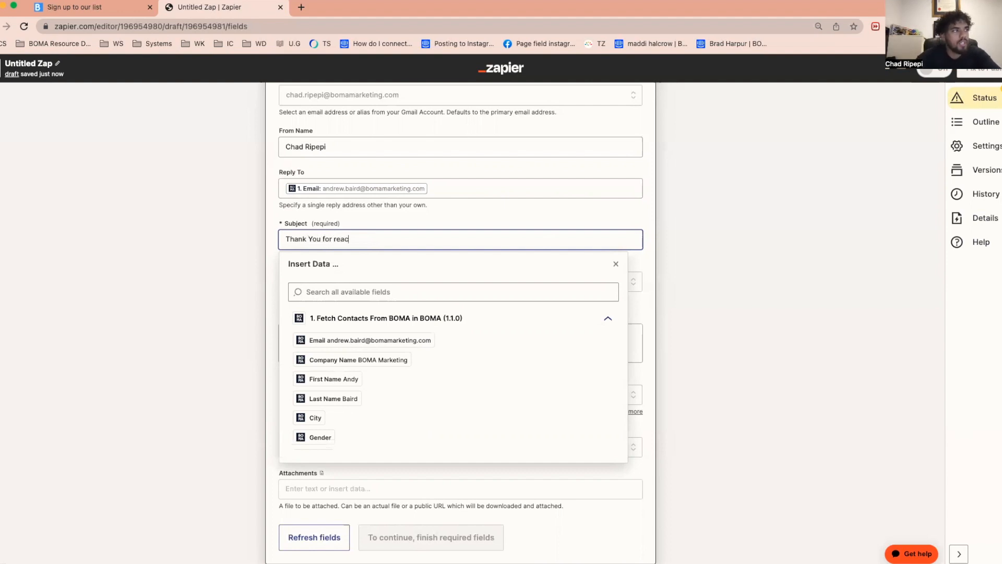
key(BackSpace)
key(BackSpace)
key(BackSpace)
key(BackSpace)
text(out, we'll be in touch )
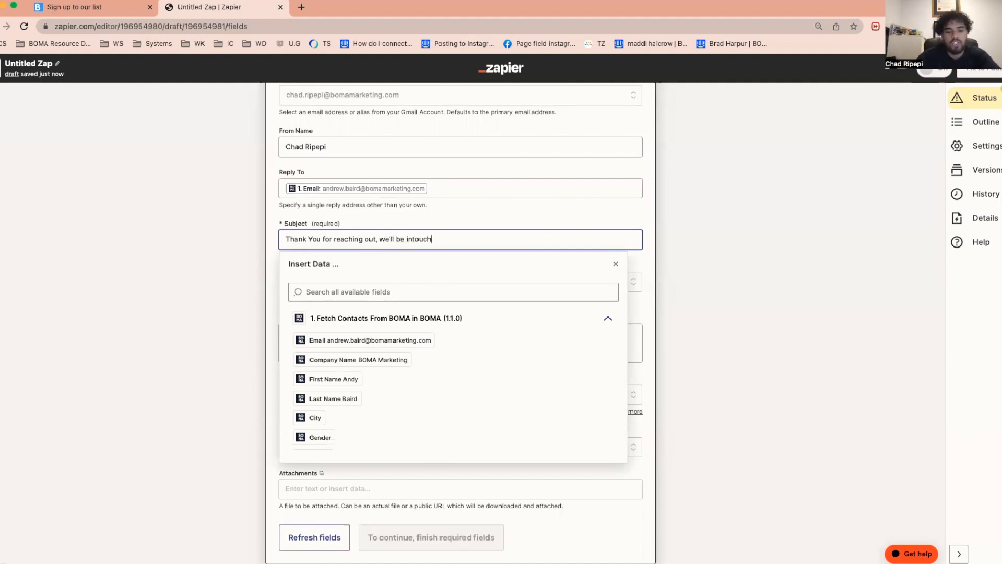
text(shortly)
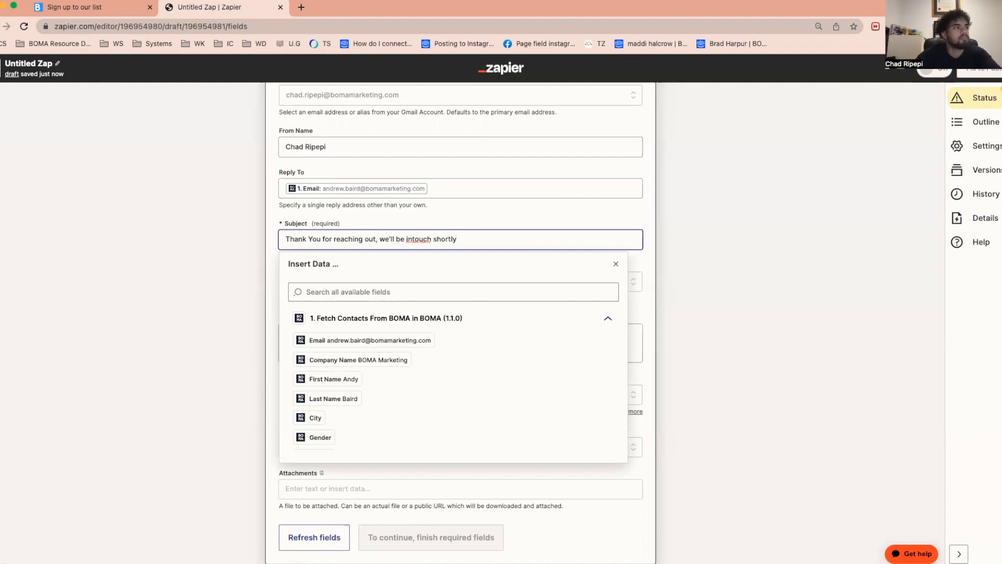
text(!)
click(412, 238)
click(715, 274)
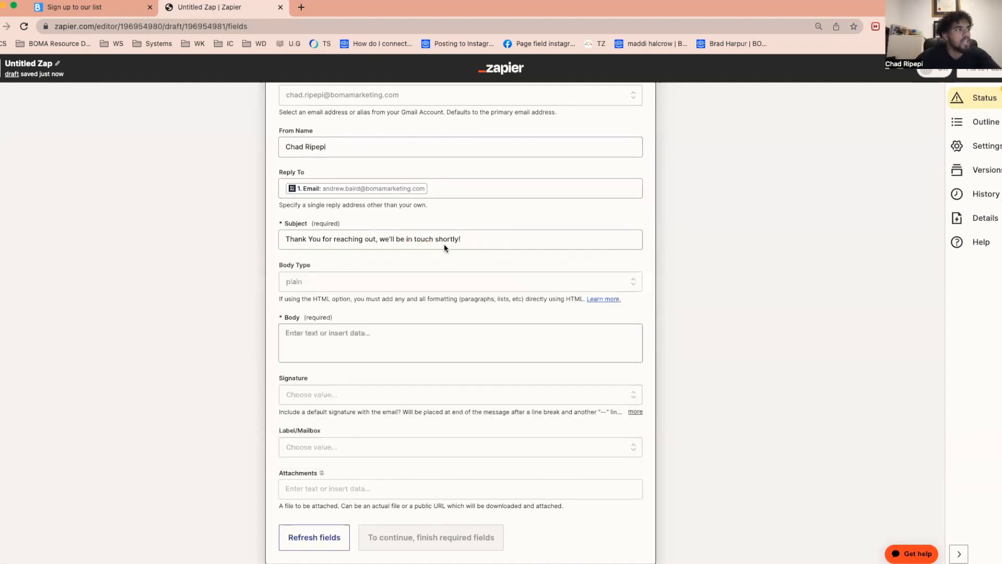
drag(524, 235, 265, 236)
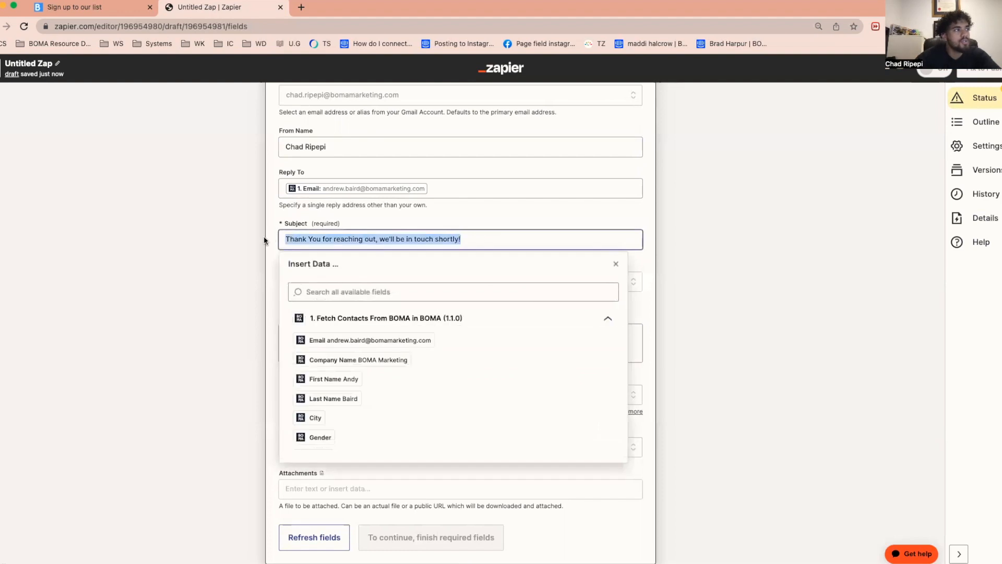
click(177, 270)
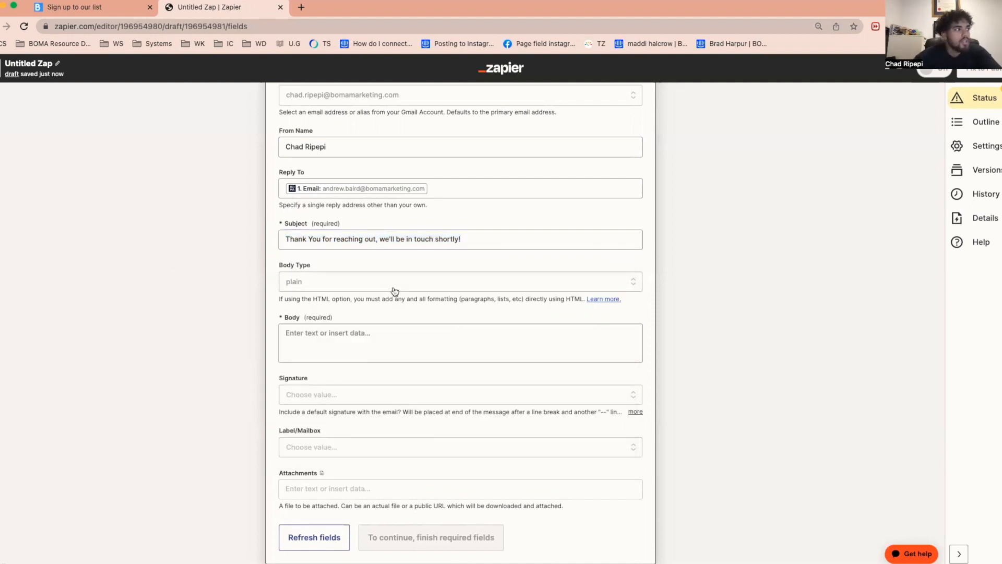
- Set the email's Body Type to html
scroll(421, 344, down, 2)
click(329, 230)
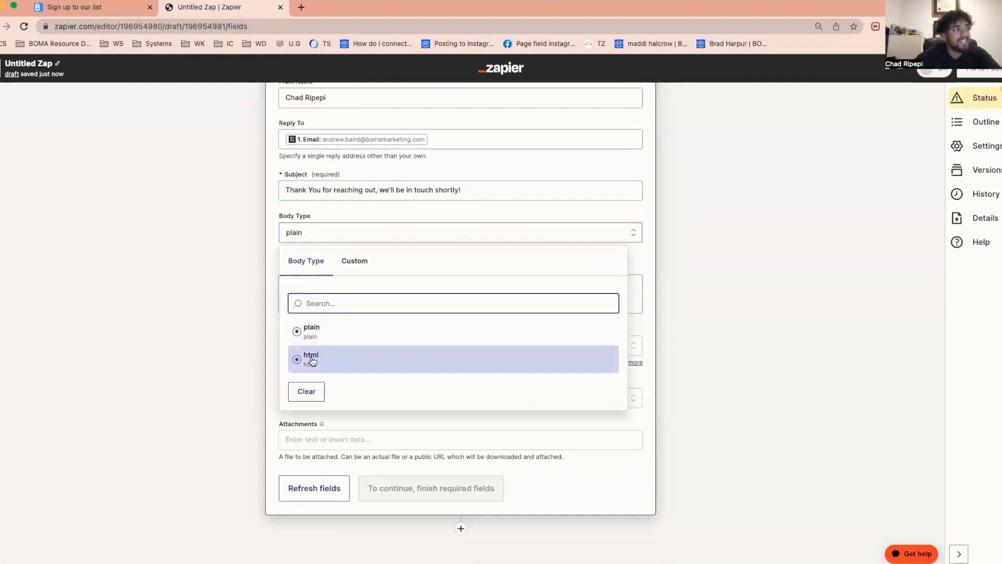
click(312, 359)
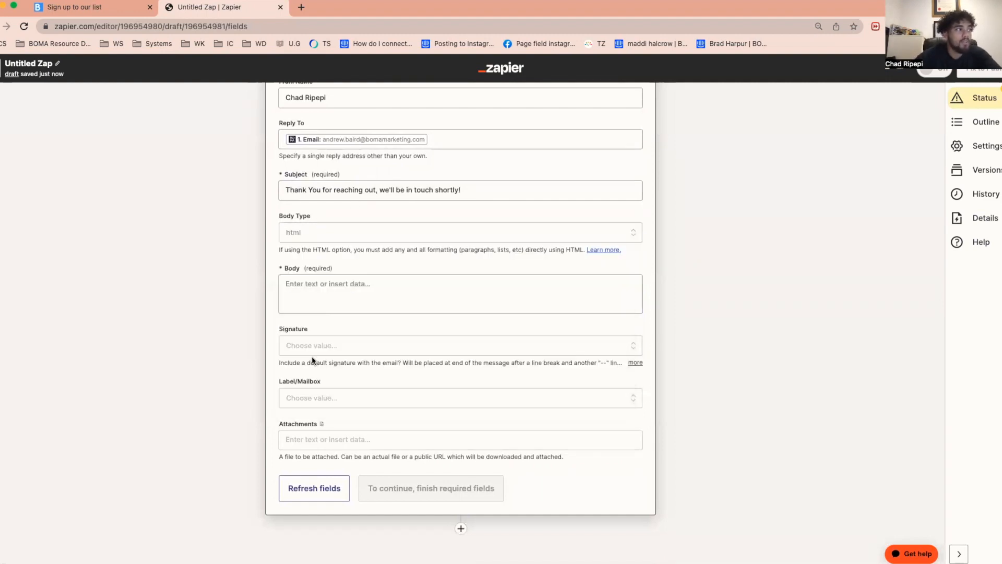
- Paste the prepared HTML message into the Body, with paragraphs for the thank-you, the phone call request and the placeholder contact details
click(415, 287)
click(735, 299)
click(503, 297)
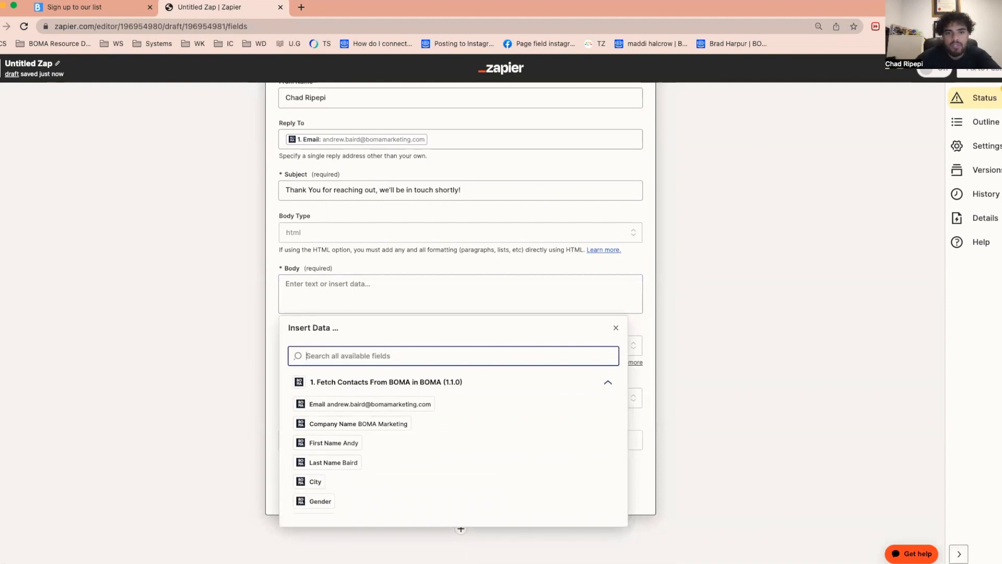
key(super+Tab)
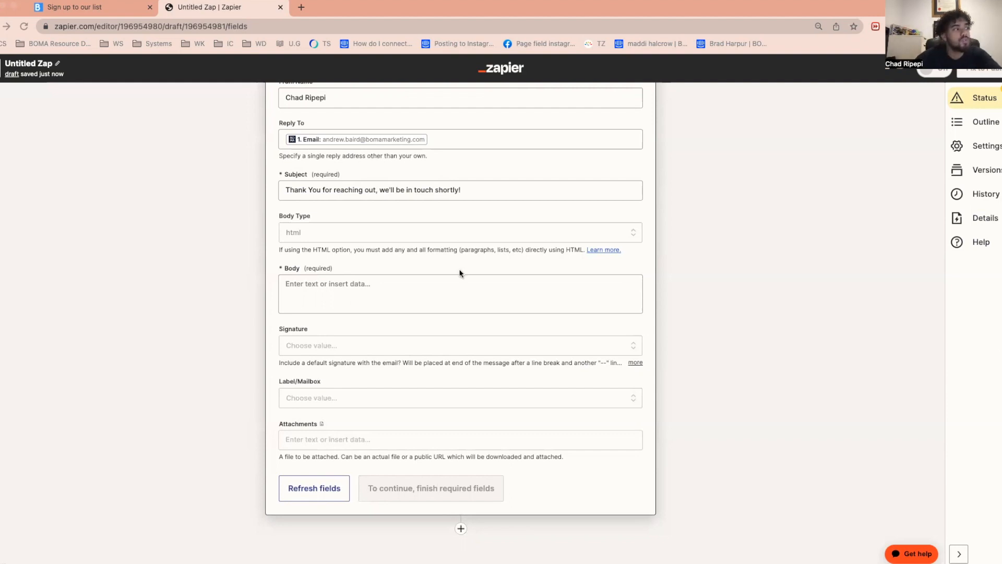
click(312, 286)
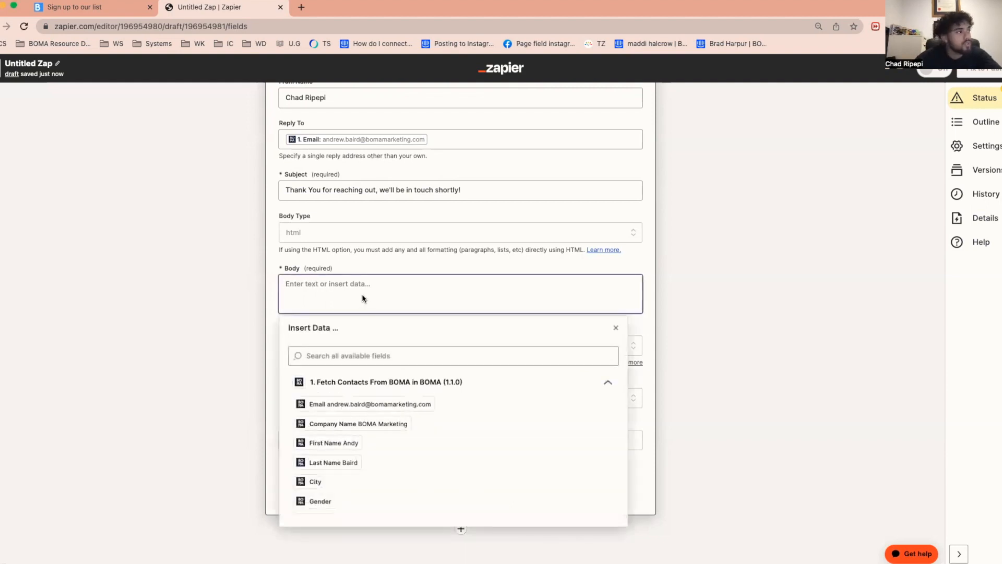
key(super+v)
- Remove the surplus blank lines above the body's "We are available on" paragraph and add a blank line after "Thank you for choosing us!"
click(347, 340)
key(BackSpace)
key(BackSpace)
key(BackSpace)
key(BackSpace)
key(BackSpace)
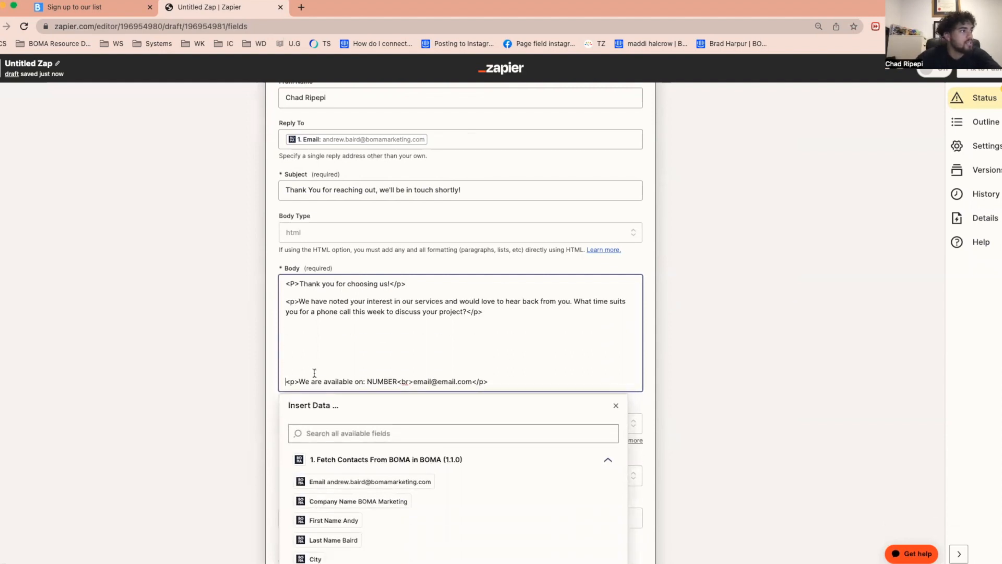
key(BackSpace)
key(BackSpace)
key(BackSpace)
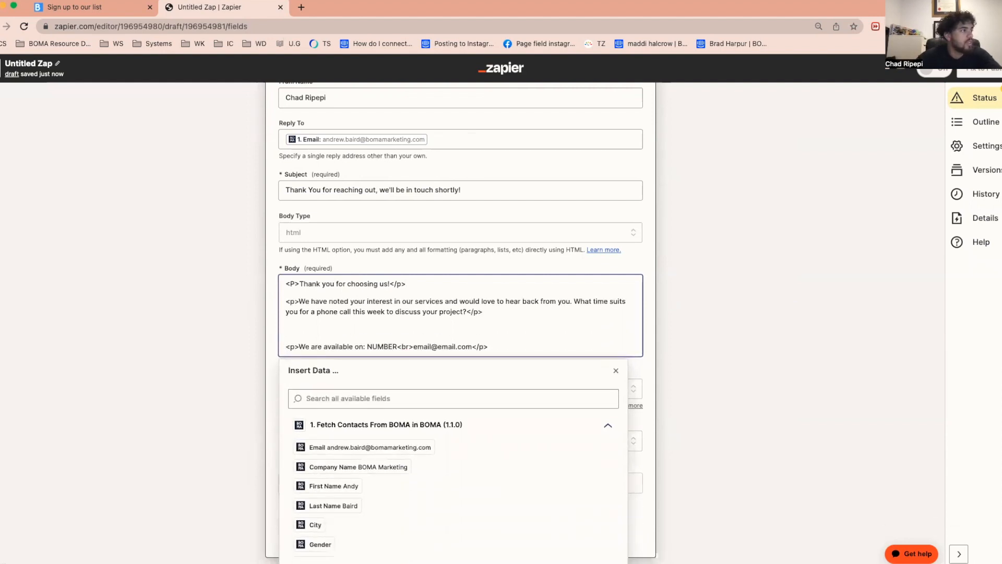
key(BackSpace)
key(Return)
key(Up)
key(Up)
key(Up)
key(Up)
key(Down)
key(Return)
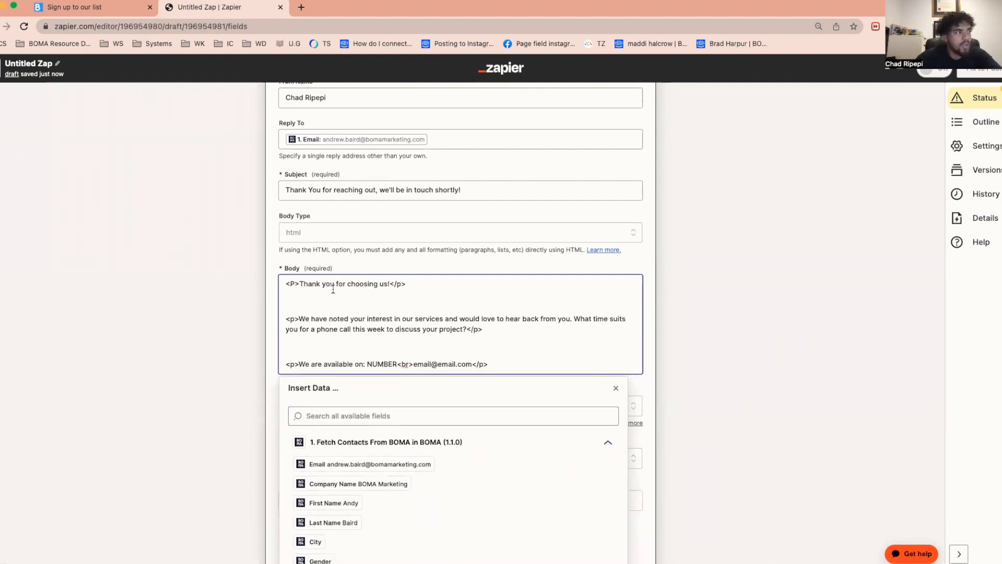
- Replace the NUMBER placeholder in the body's "We are available on" line with the sender's phone number
drag(300, 283, 390, 284)
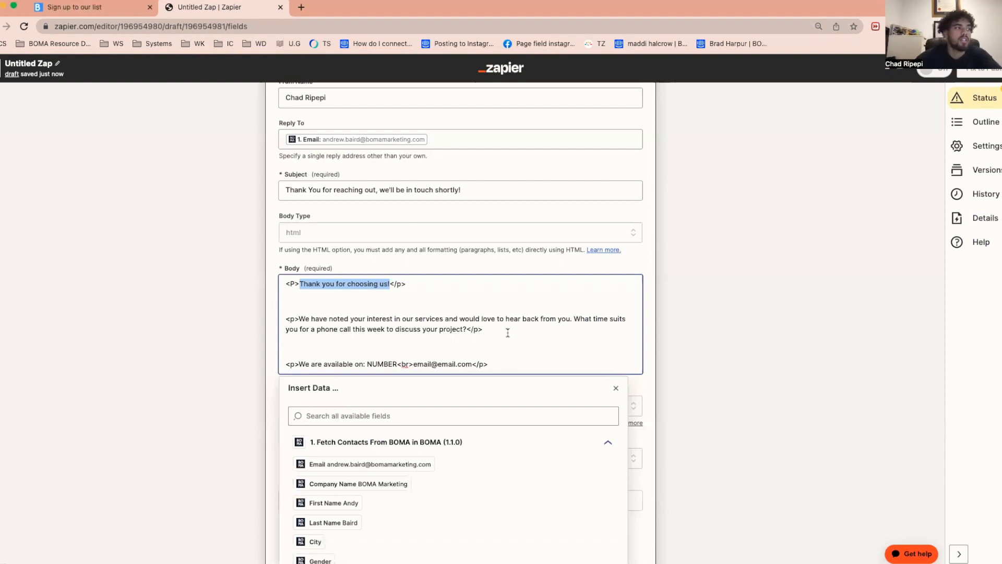
drag(298, 364, 369, 364)
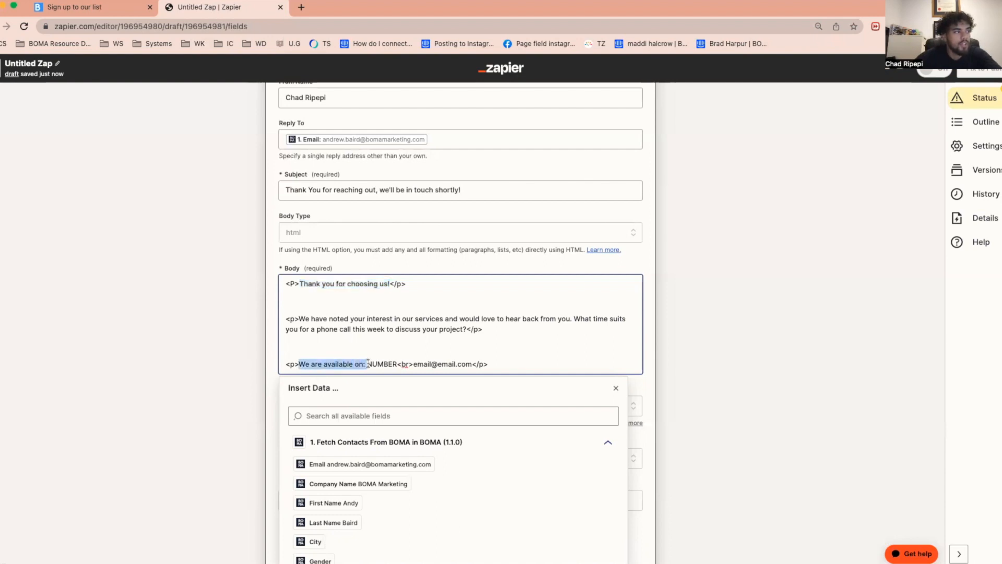
click(313, 366)
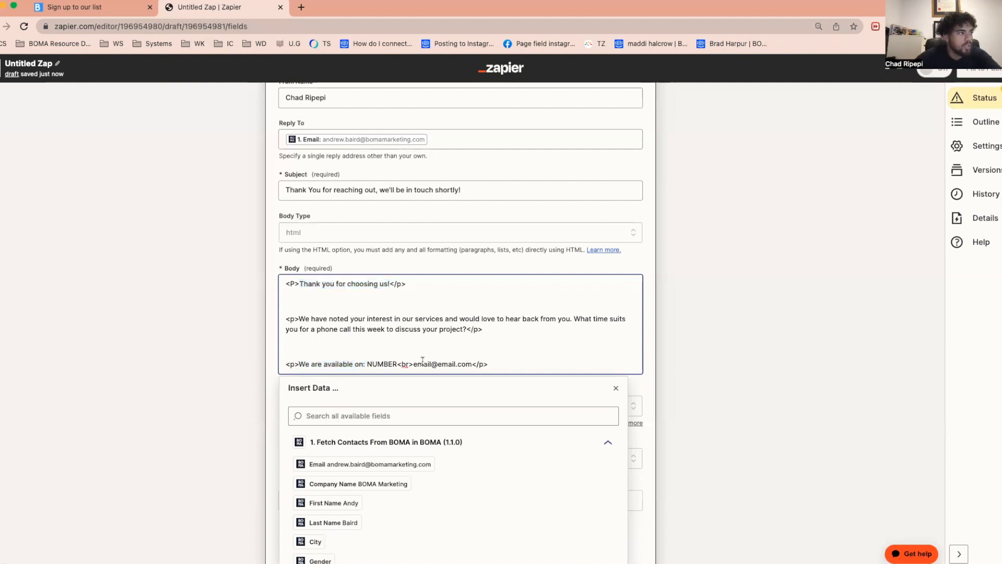
drag(396, 364, 369, 362)
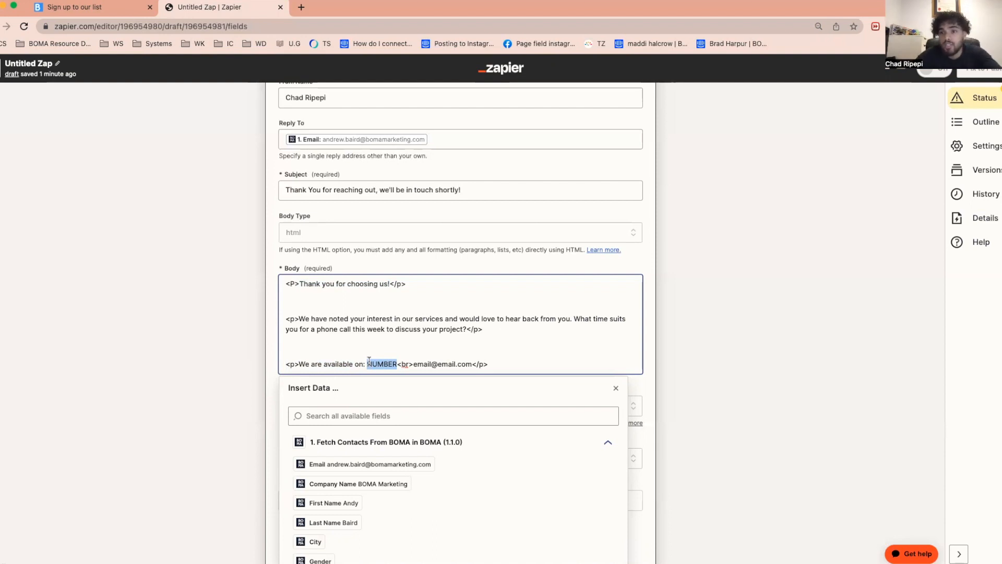
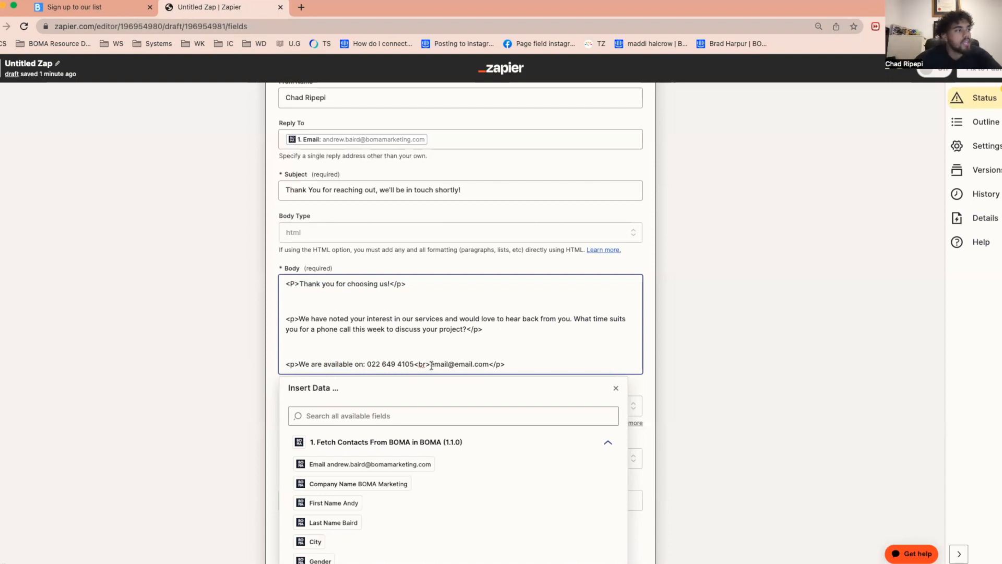
- Replace the placeholder email address at the end of the body with the sender's email address
drag(431, 364, 487, 361)
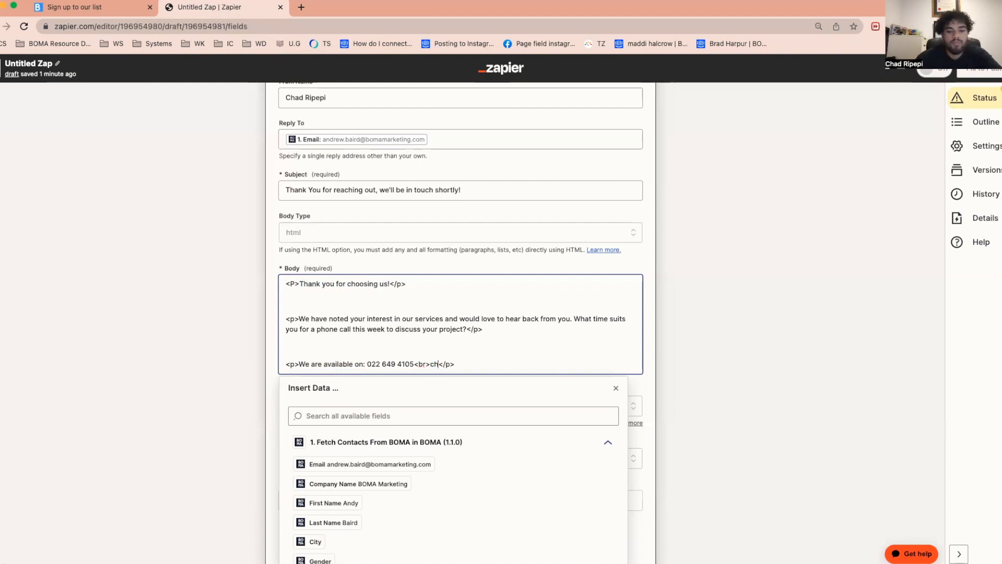
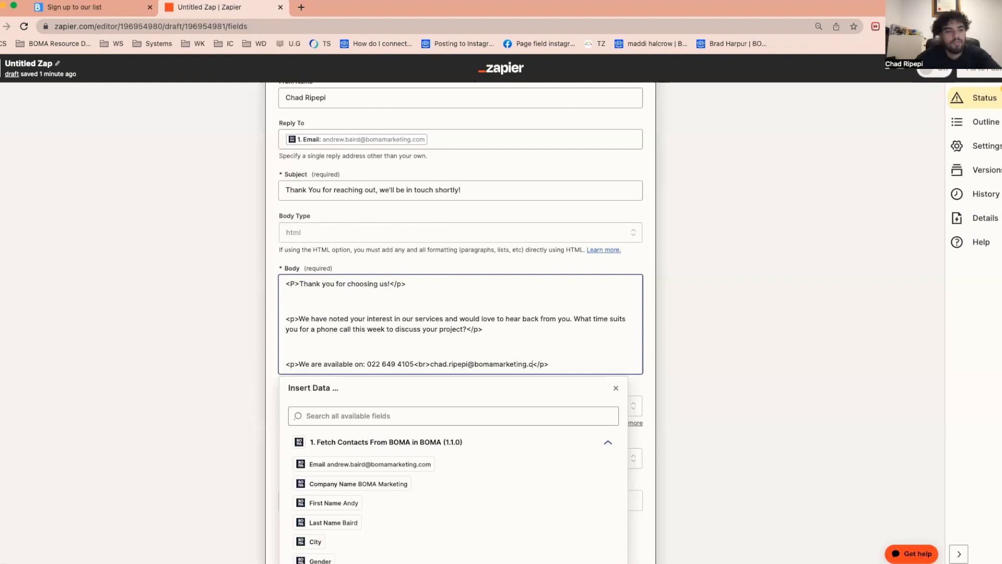
click(601, 359)
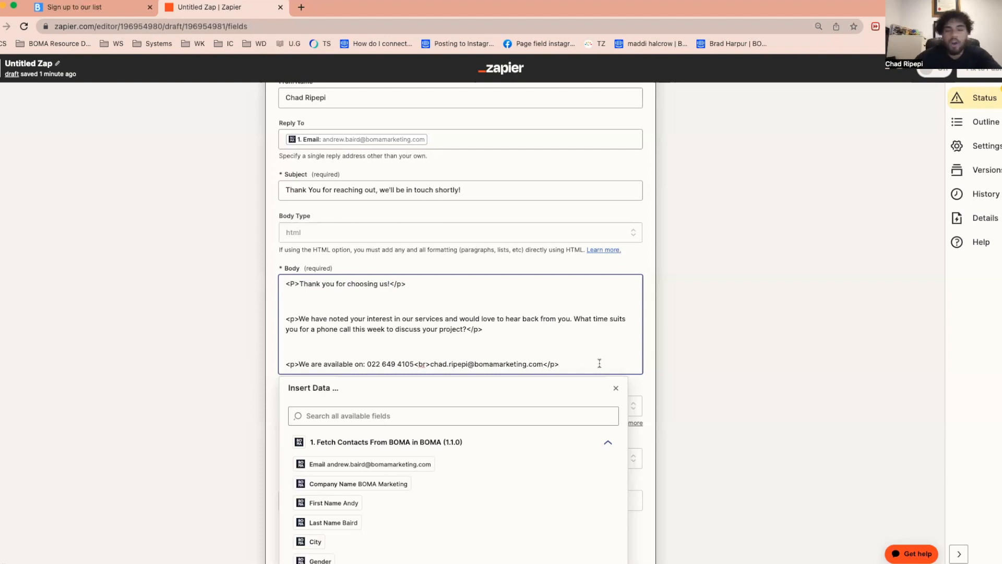
drag(550, 361, 264, 363)
click(755, 365)
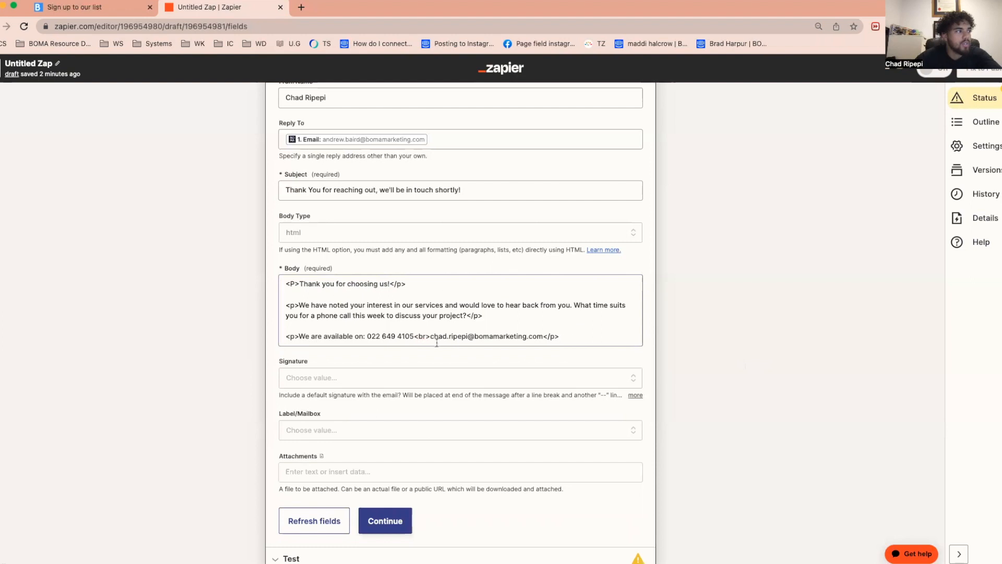
- Choose the sender's Gmail signature as the email's Signature
scroll(689, 339, down, 2)
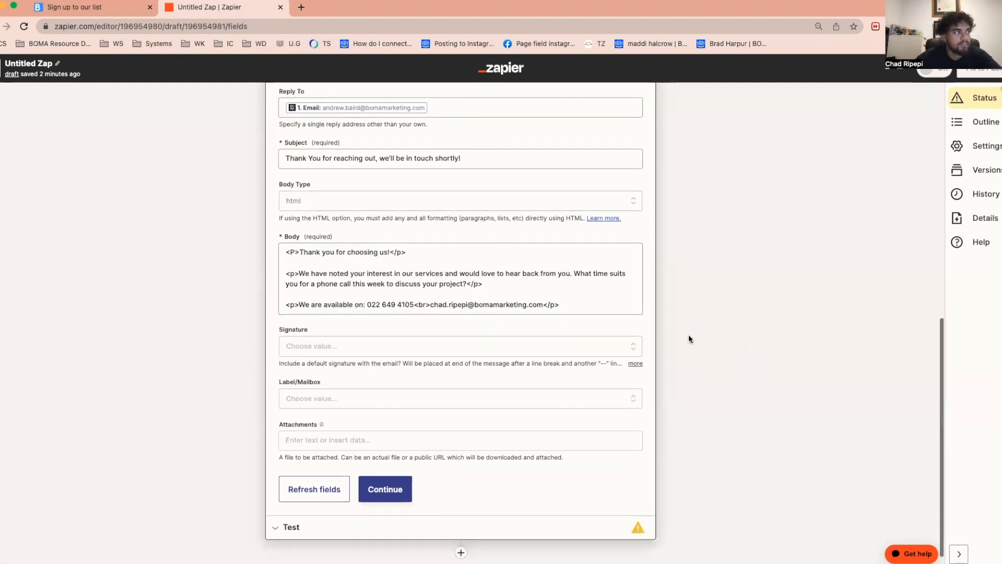
click(393, 327)
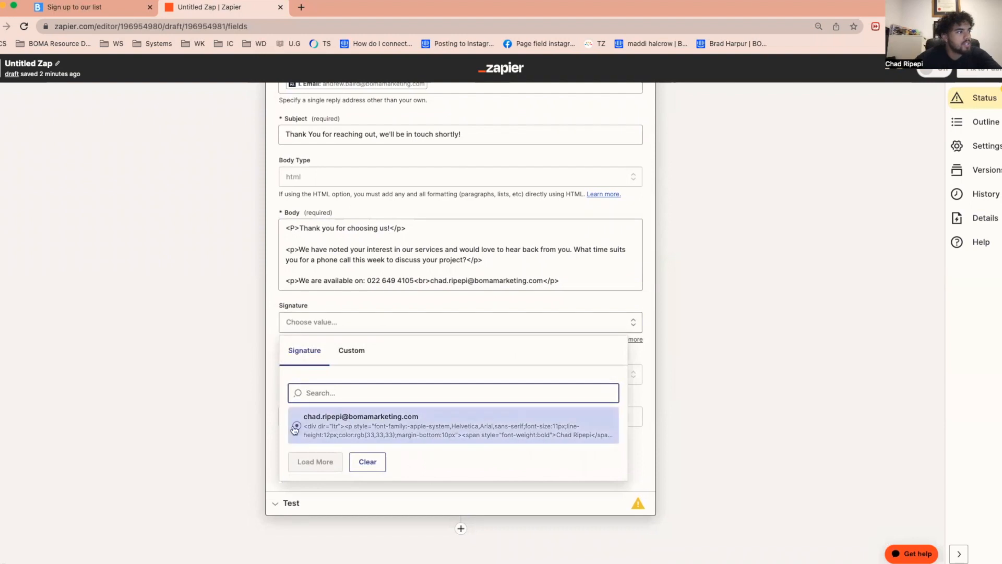
click(298, 428)
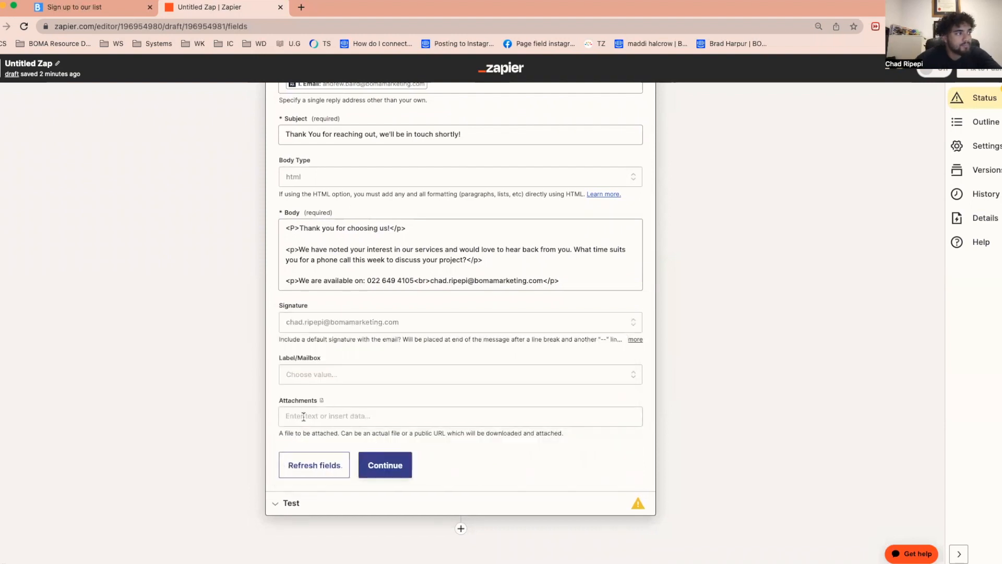
- Set the email's Label/Mailbox to INBOX
click(319, 378)
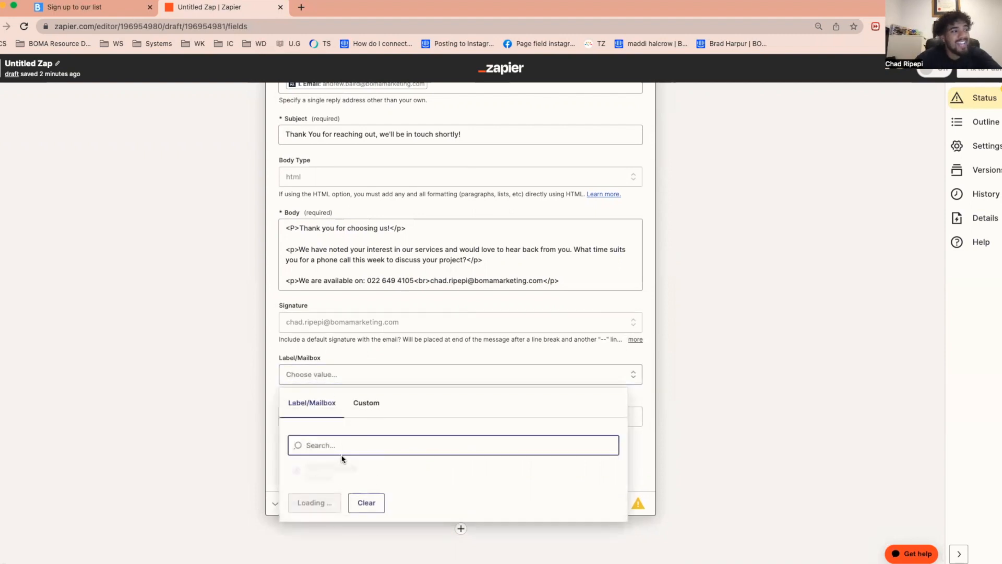
click(305, 502)
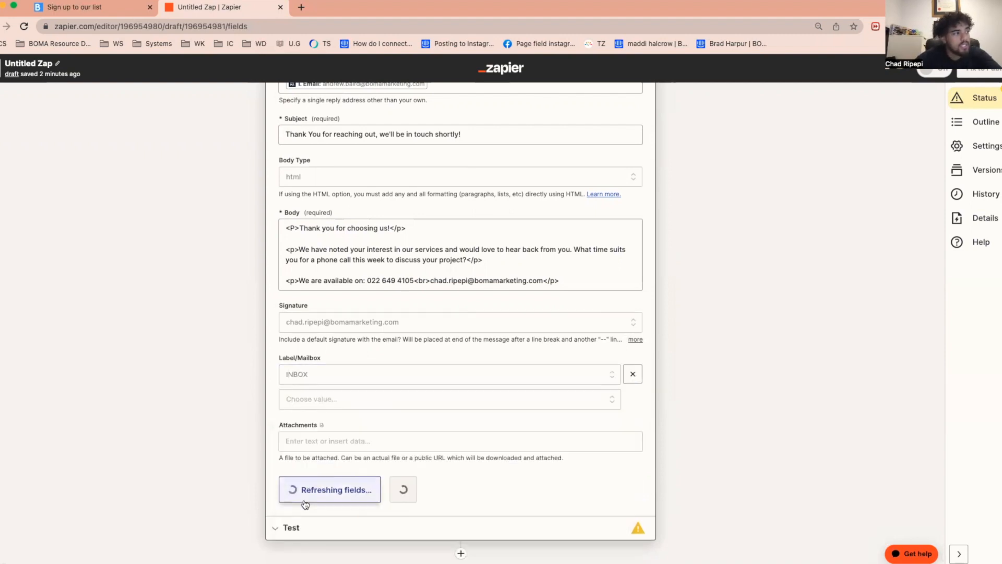
scroll(703, 404, down, 1)
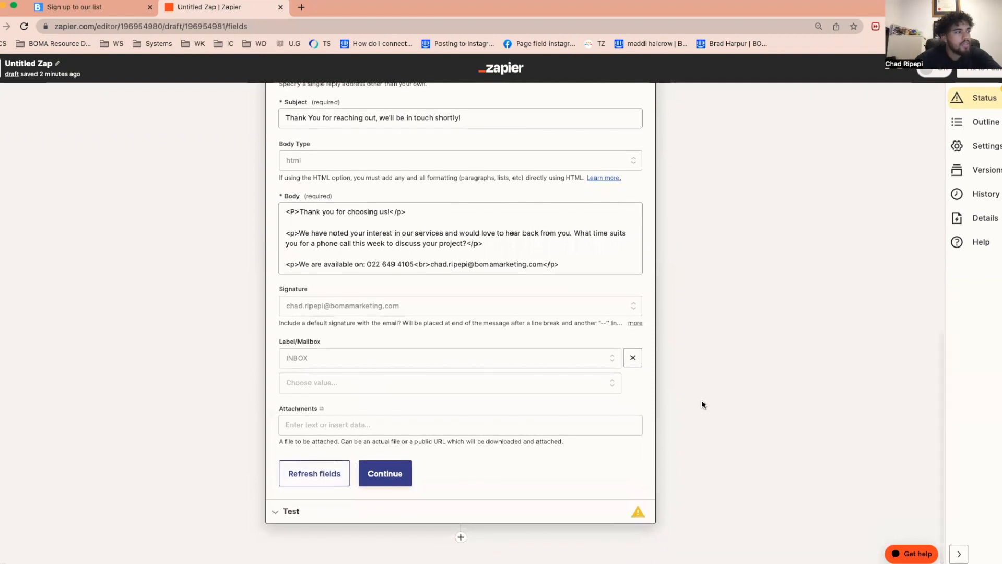
scroll(702, 401, up, 10)
scroll(702, 401, down, 10)
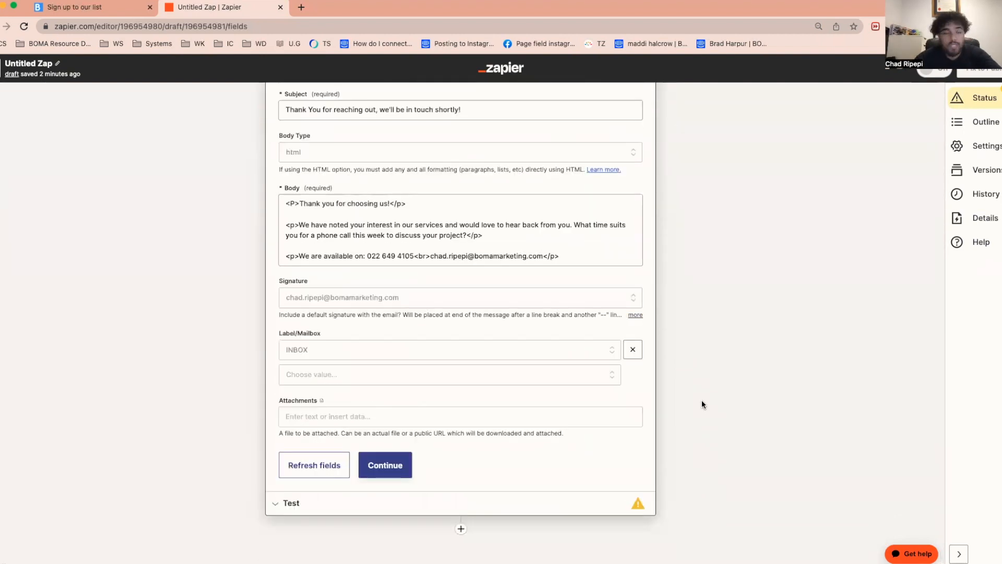
- Continue to the Gmail action's test and review the body, sender, label and reply-to values in the email preview
click(401, 470)
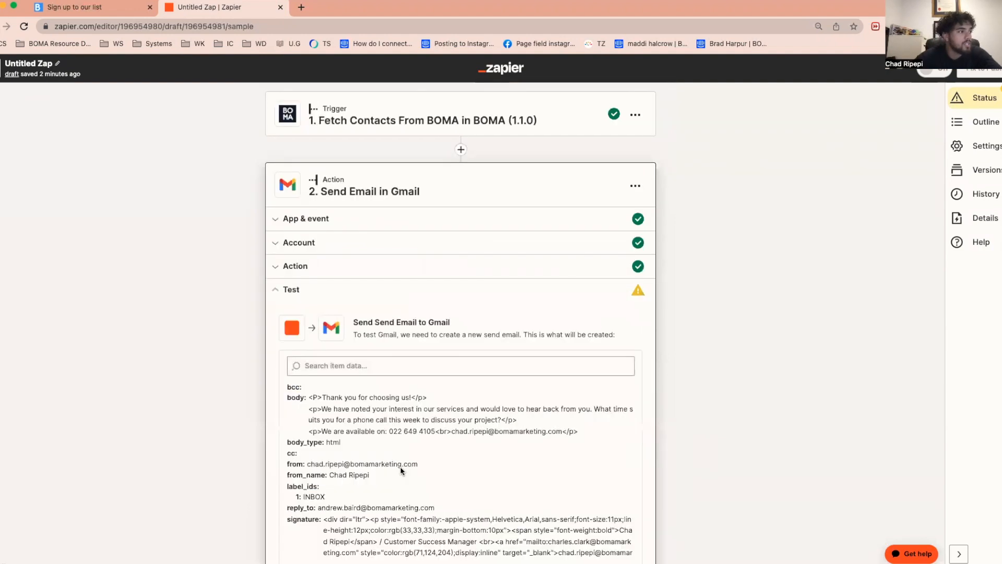
scroll(632, 387, down, 3)
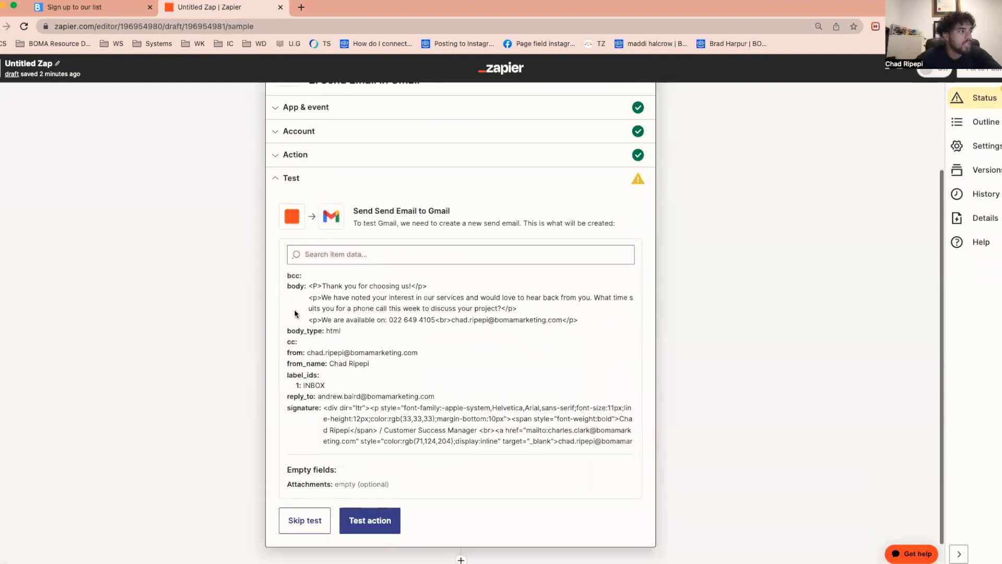
drag(309, 285, 551, 316)
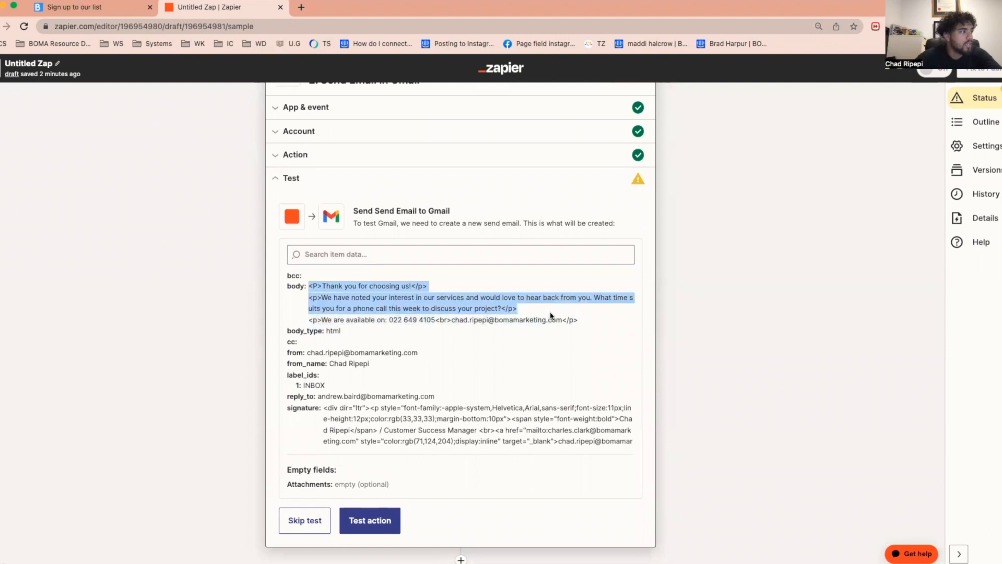
click(428, 354)
drag(429, 358, 307, 352)
drag(370, 363, 302, 384)
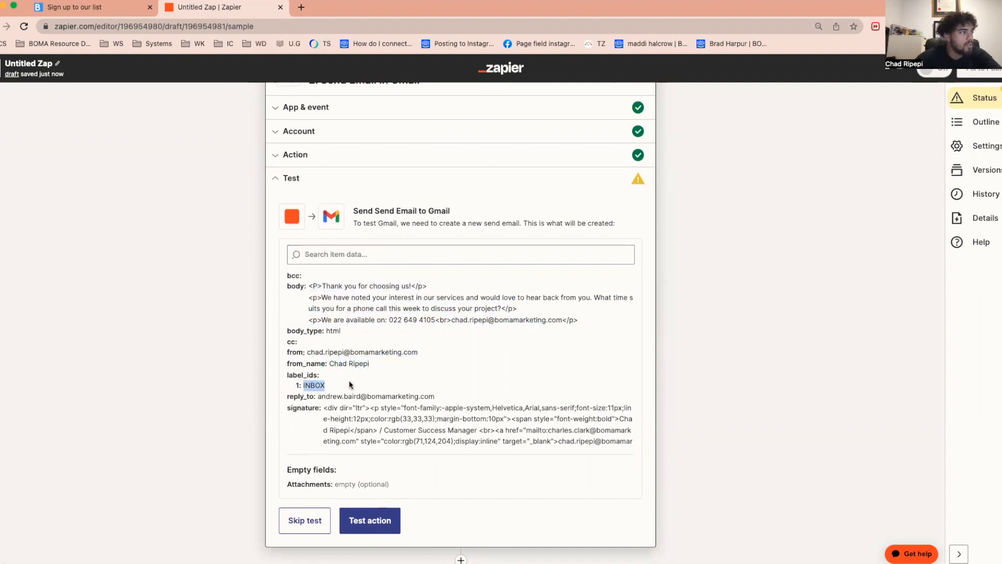
drag(455, 395, 264, 395)
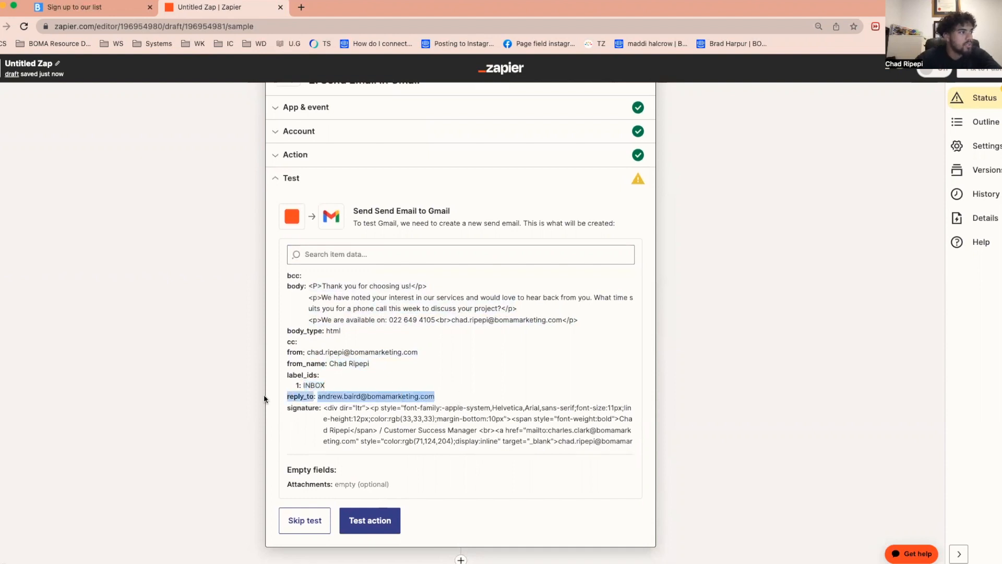
click(427, 393)
drag(443, 396, 320, 396)
click(549, 387)
- Examine the rest of the email preview, including the signature, subject line and recipient
scroll(550, 387, down, 5)
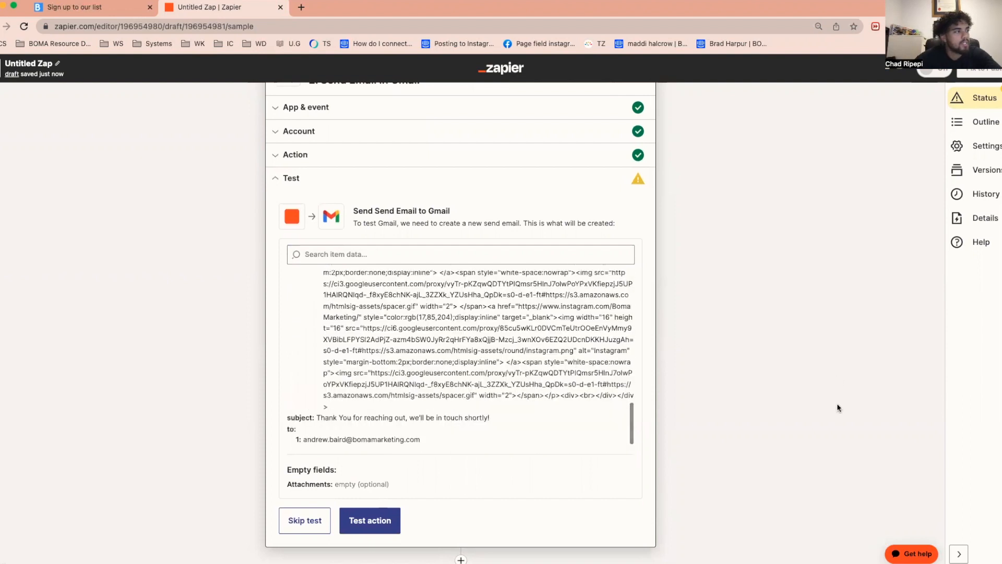
scroll(821, 411, down, 1)
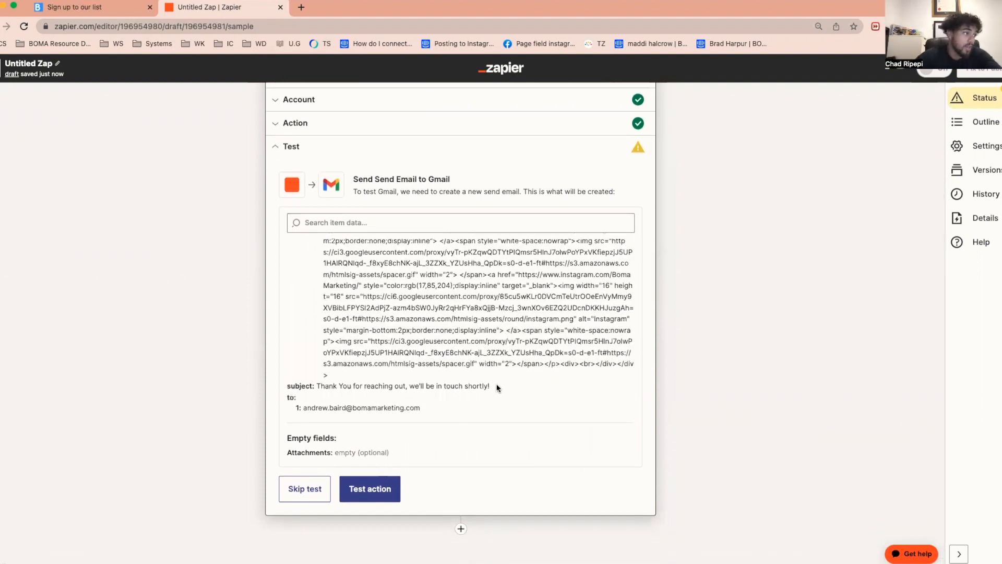
drag(490, 387, 315, 386)
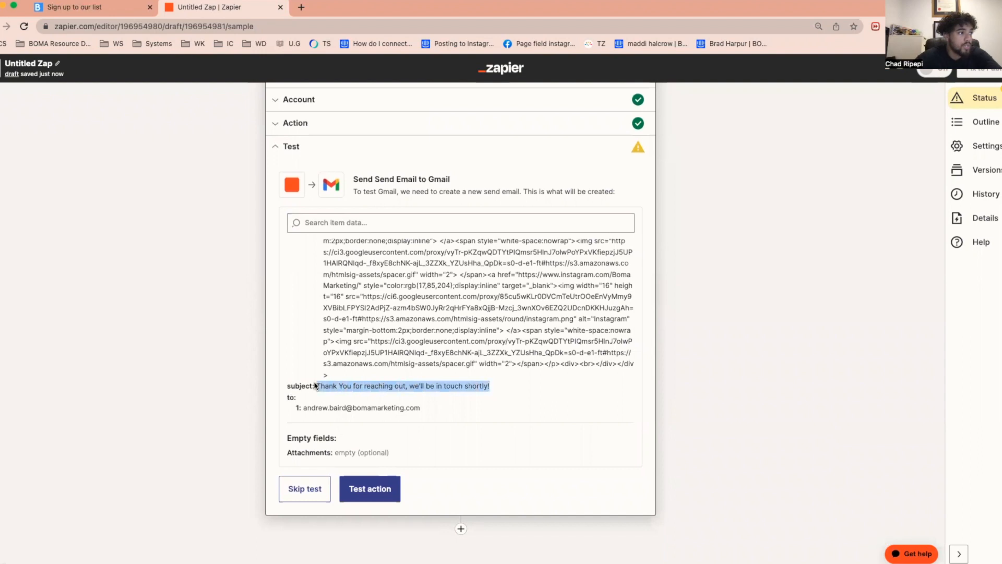
click(685, 395)
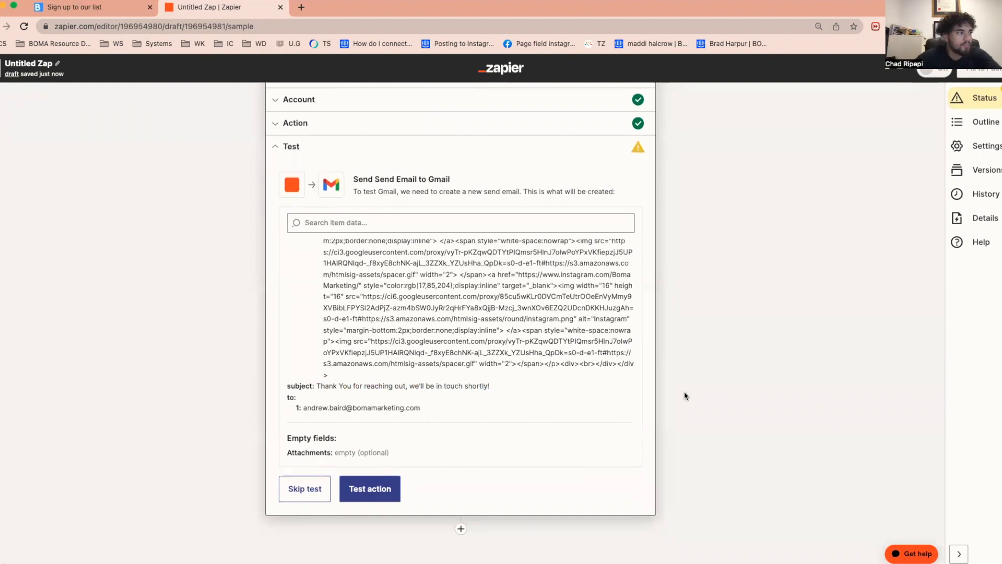
- Skip the Gmail action's test and publish the Zap
click(311, 491)
click(543, 337)
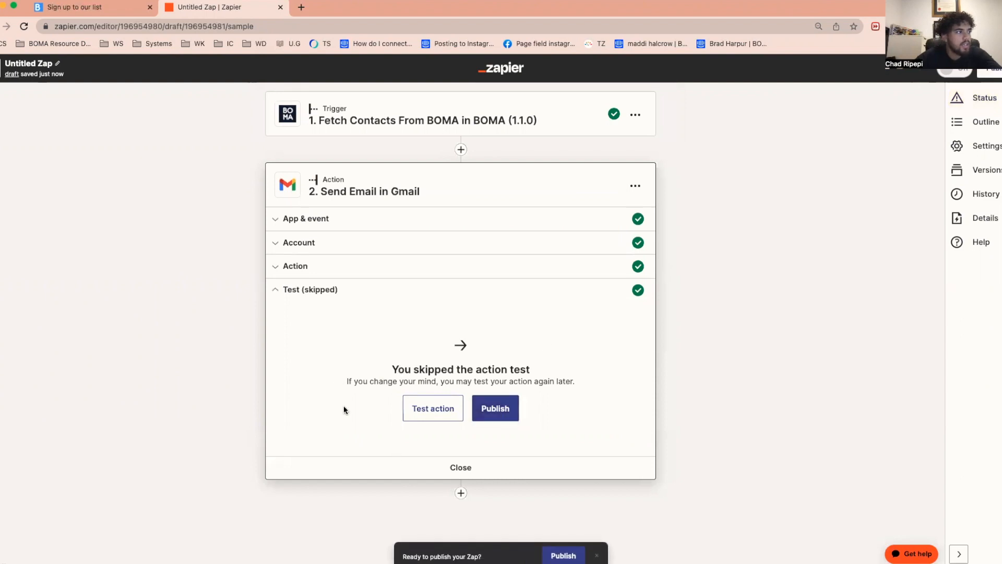
drag(393, 368, 584, 378)
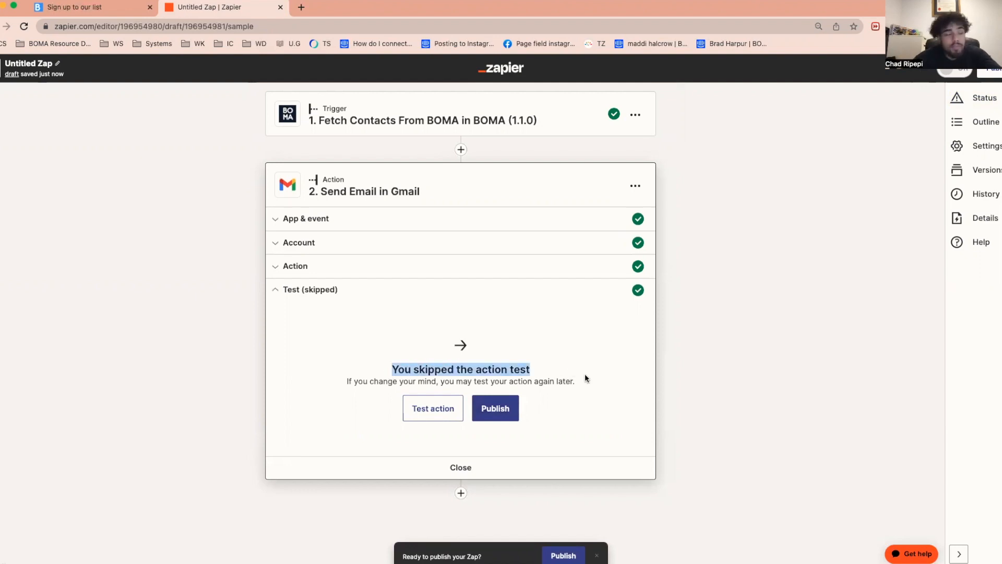
drag(347, 381, 586, 399)
click(772, 396)
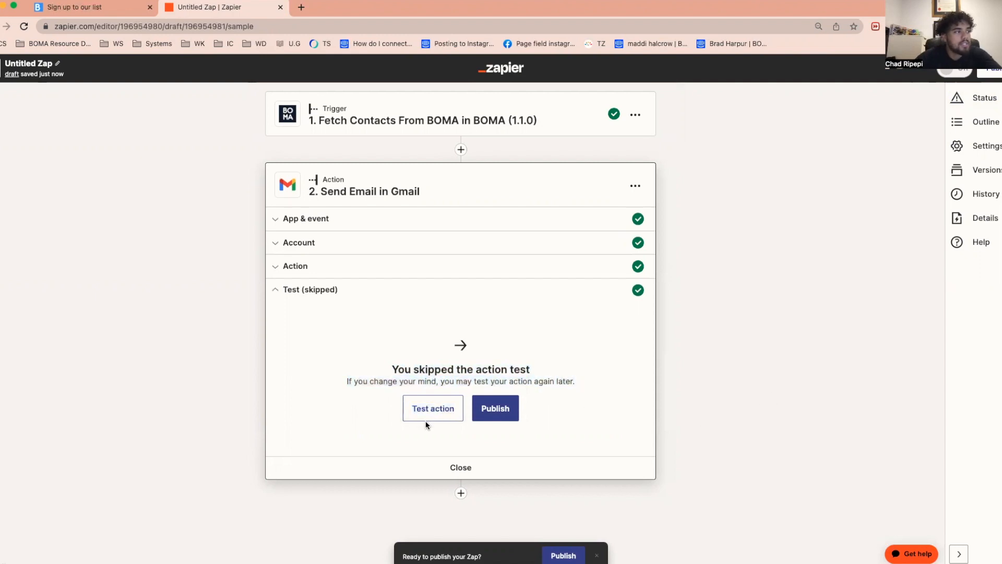
click(506, 404)
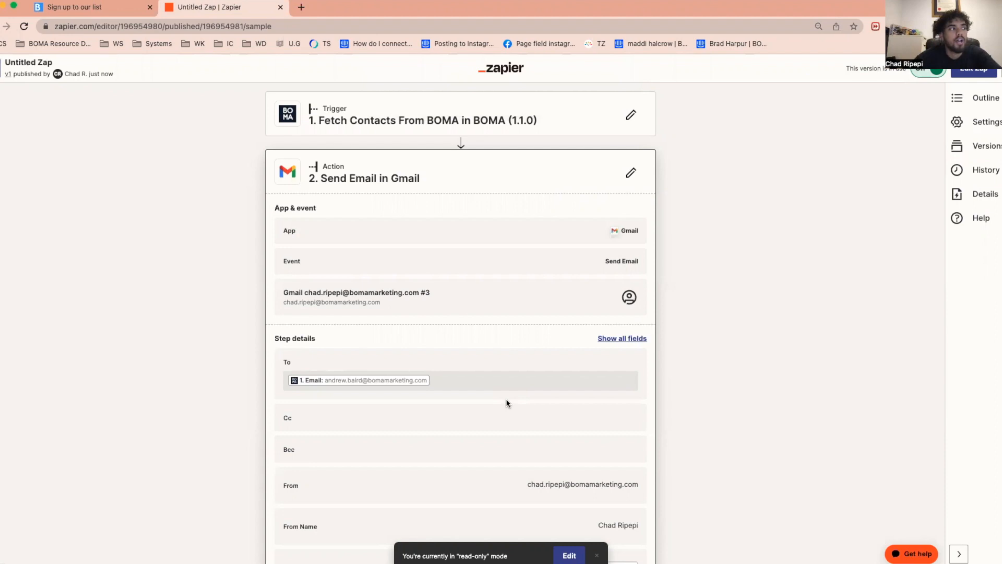
- Rename the published Zap as "Lead Form -> Email"
scroll(720, 386, down, 3)
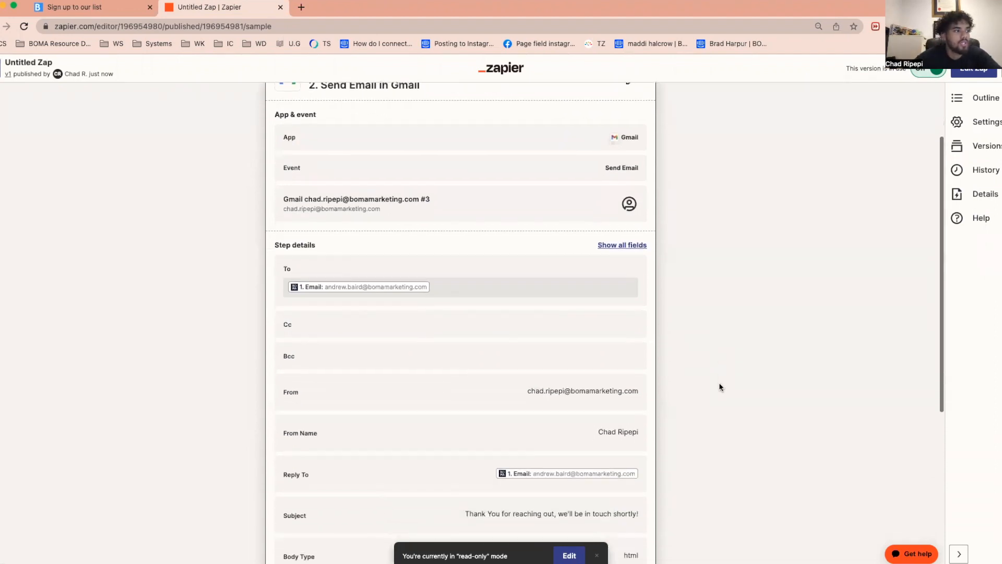
scroll(718, 387, up, 3)
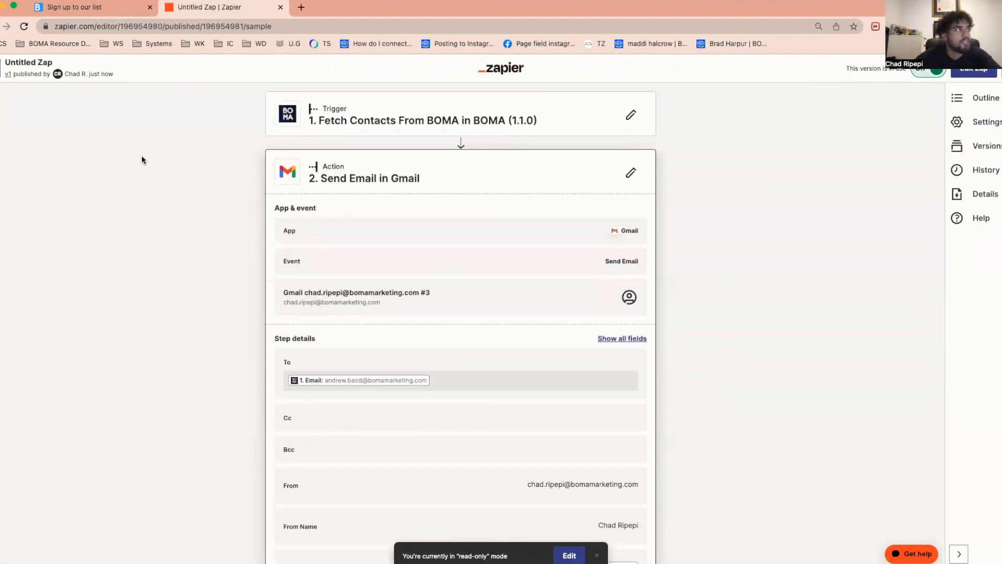
click(55, 63)
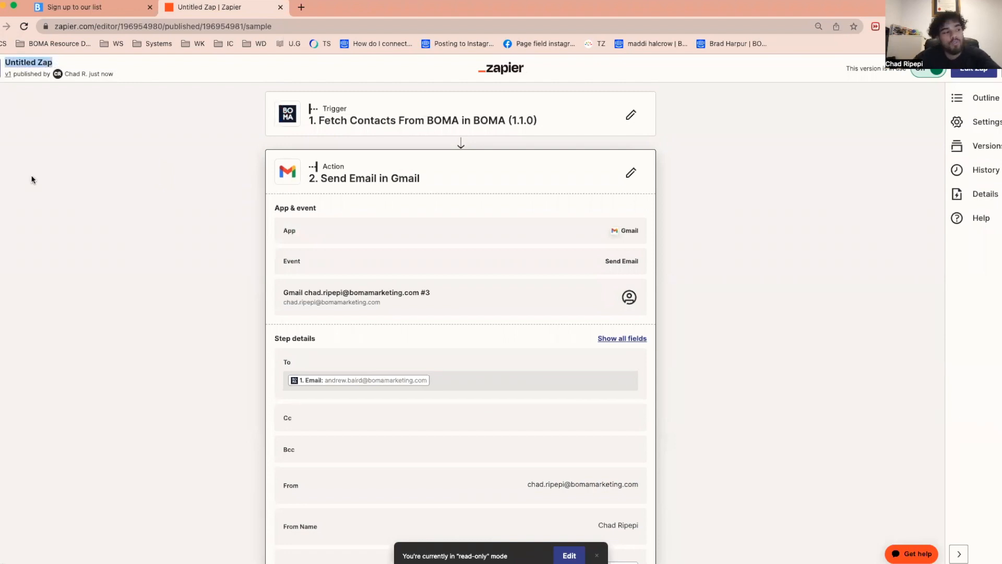
key(BackSpace)
text(Lead Form - )
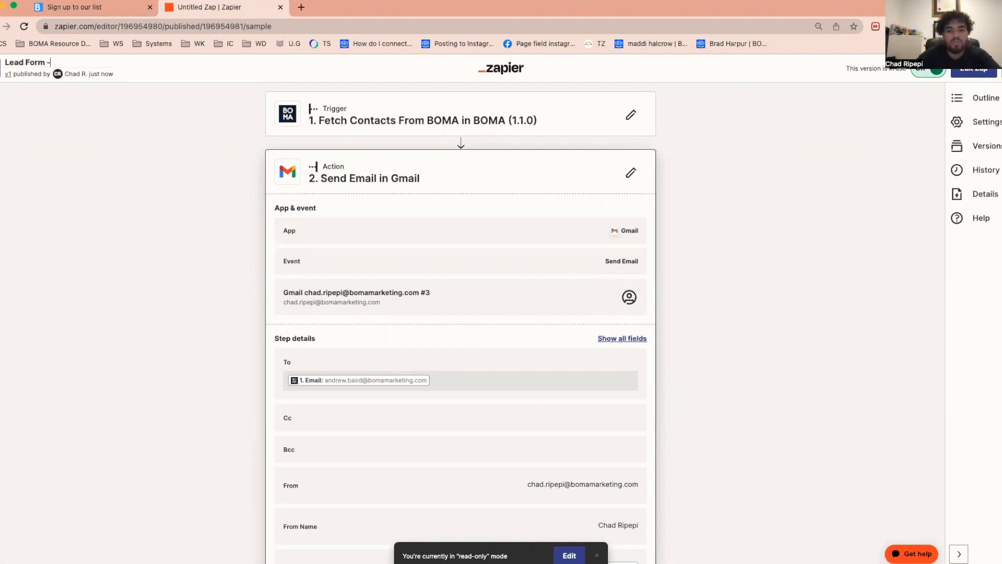
text(Email)
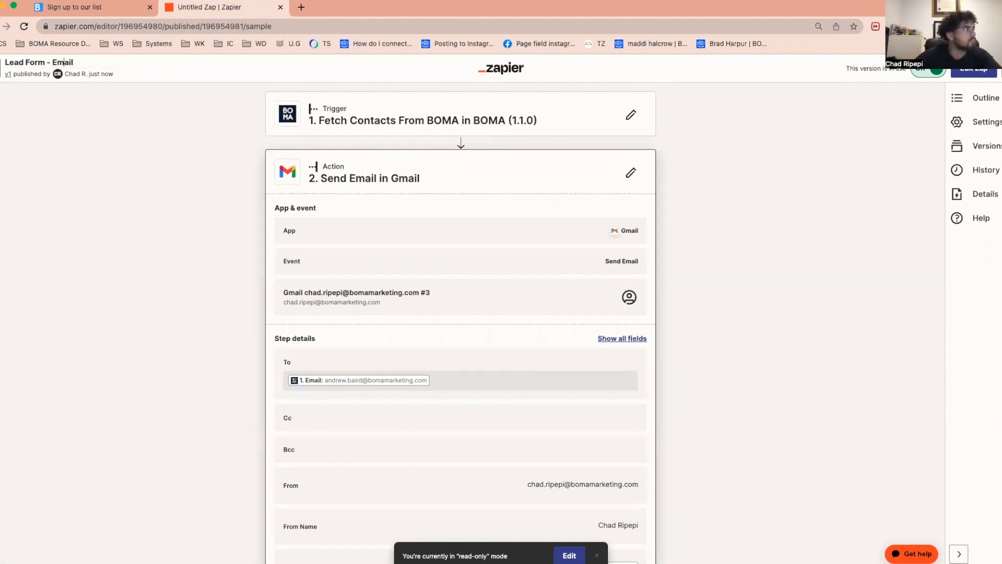
text(>)
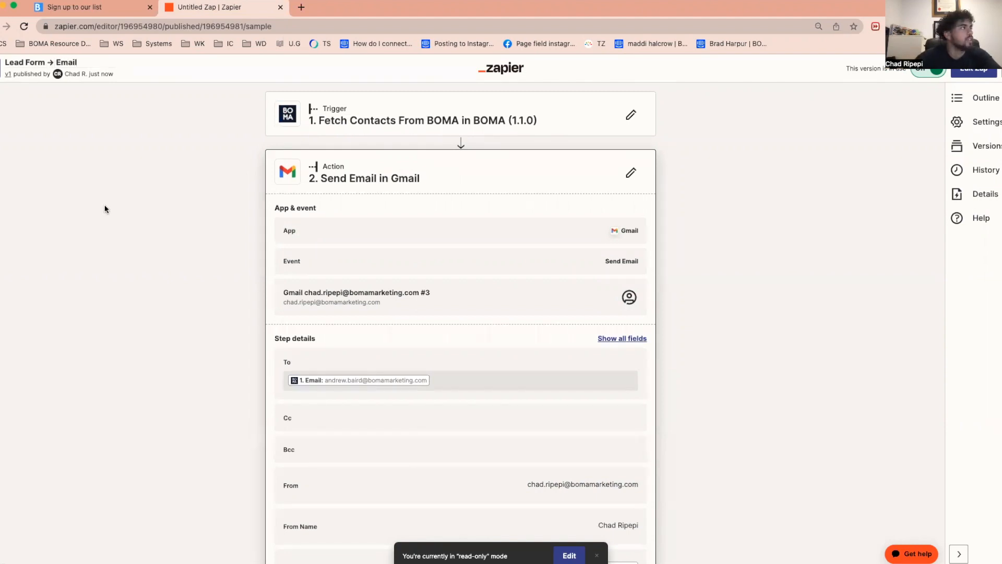
click(178, 67)
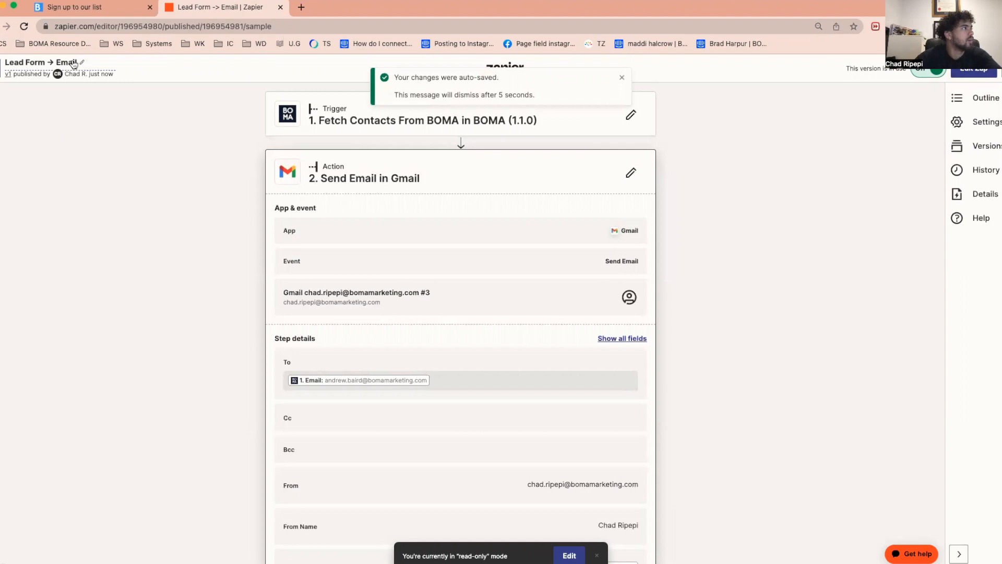
drag(78, 63, 3, 63)
click(109, 129)
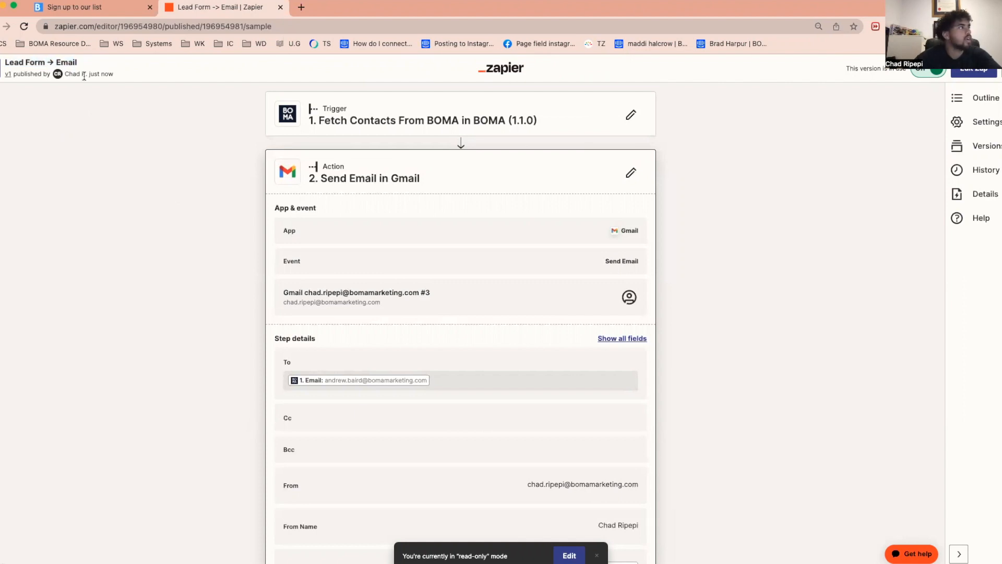
- Return to the Zaps list and check the "Lead Form -> Email" entry's last edit and running status
click(0, 68)
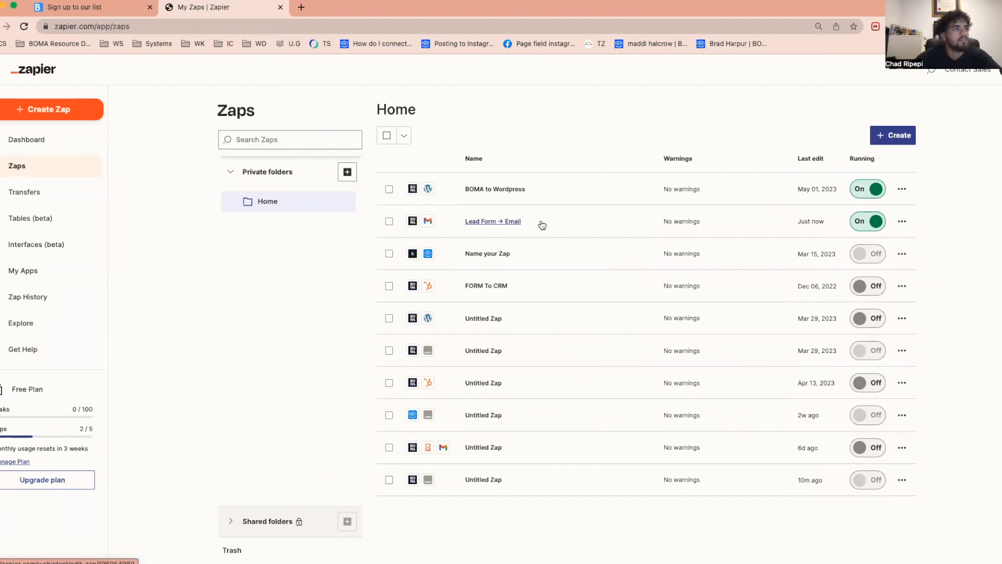
drag(806, 222, 830, 217)
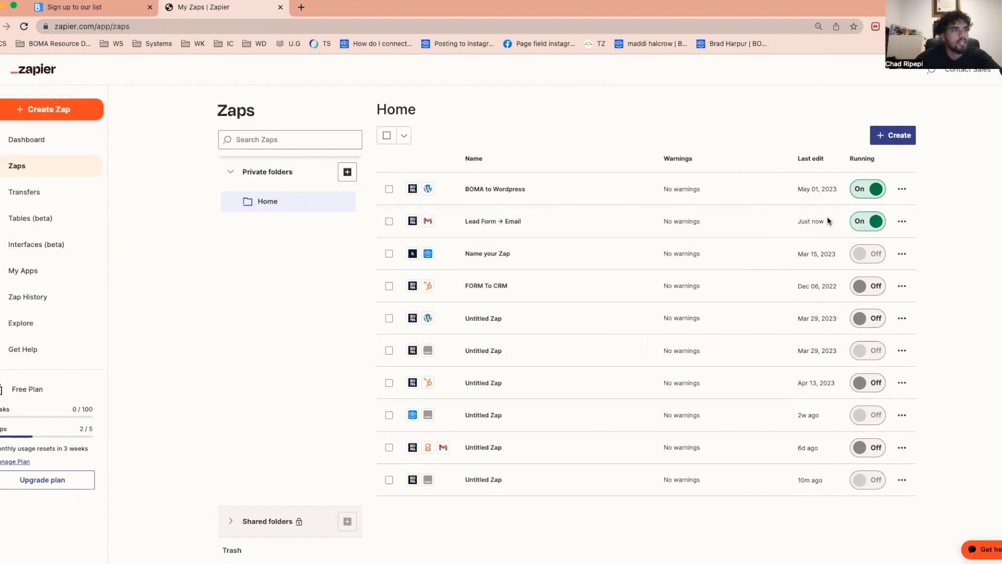